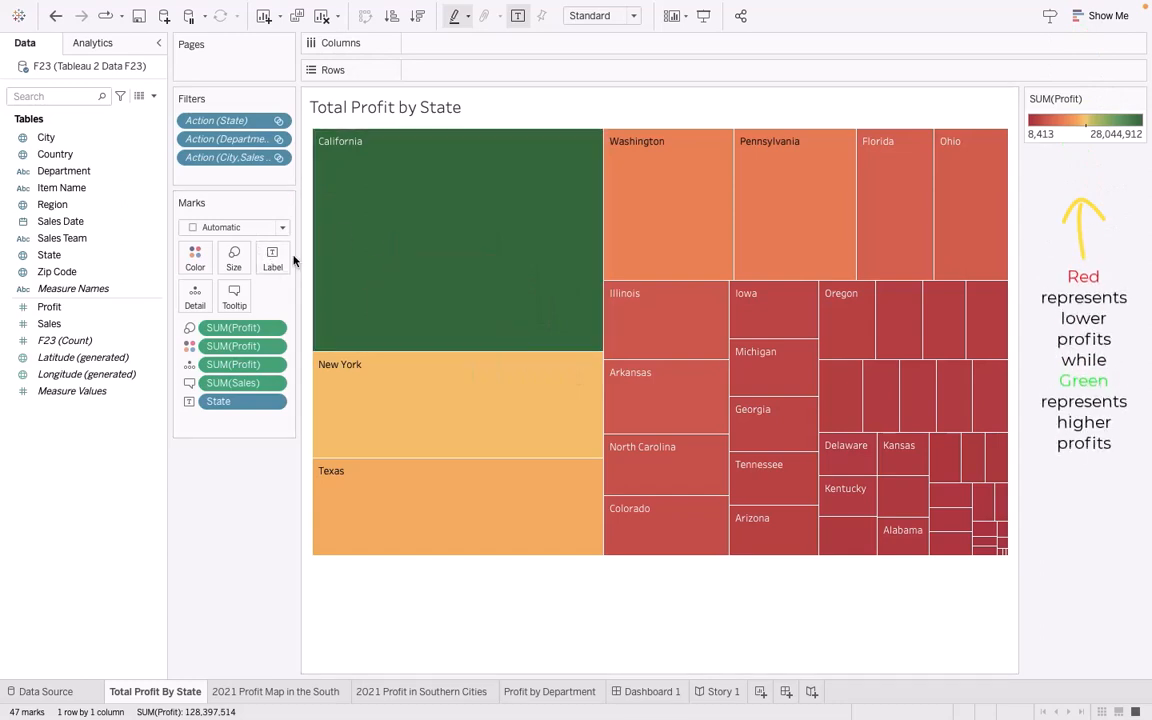
Inspect the profit and sales details of individual states in the Total Profit by State treemap, including Georgia, New York and California.
mouse_move(383, 219)
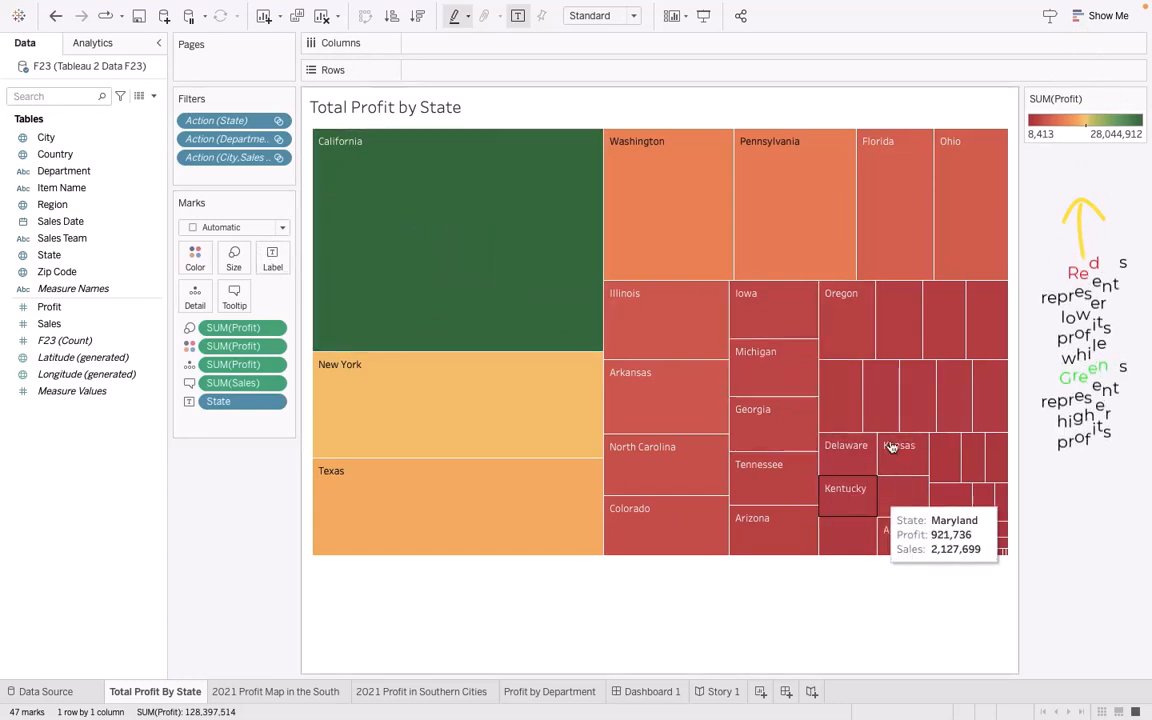
mouse_move(875, 399)
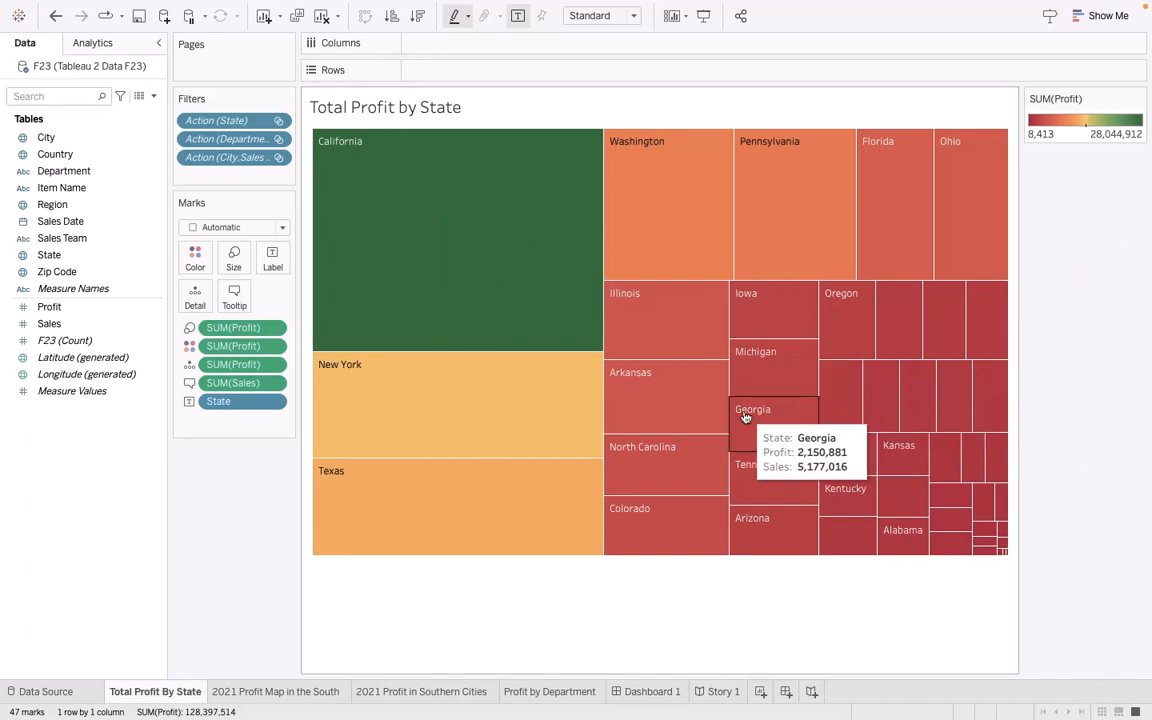
mouse_move(826, 253)
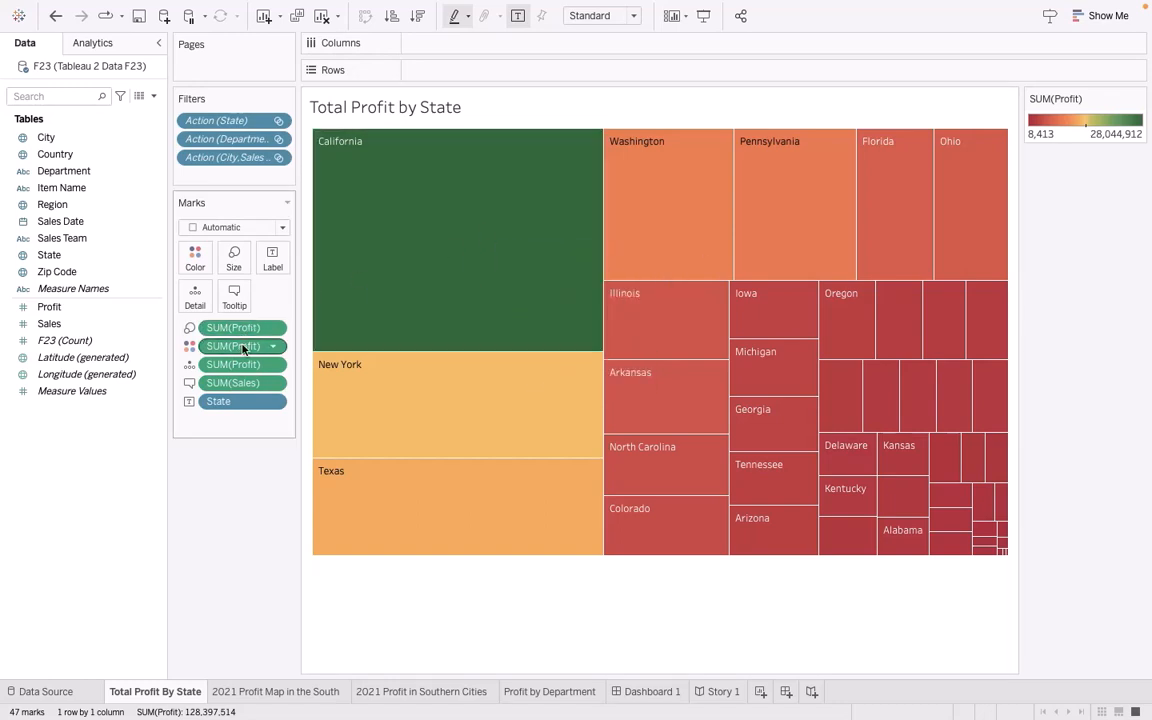
mouse_move(489, 376)
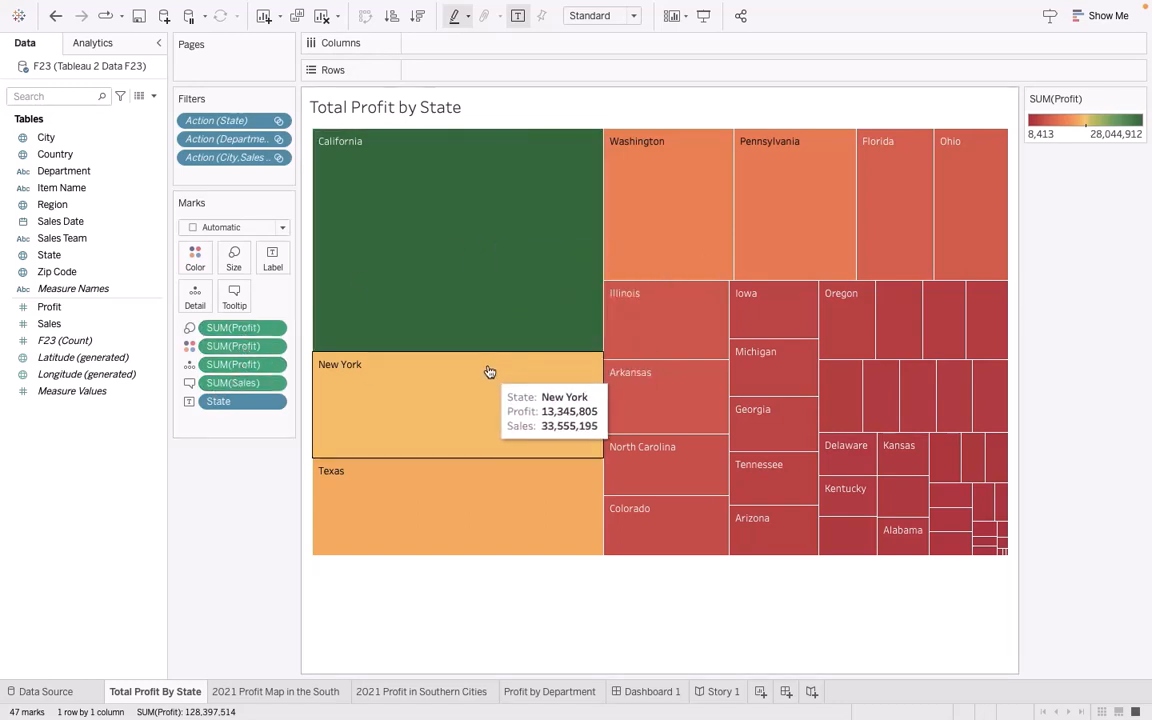
mouse_move(480, 281)
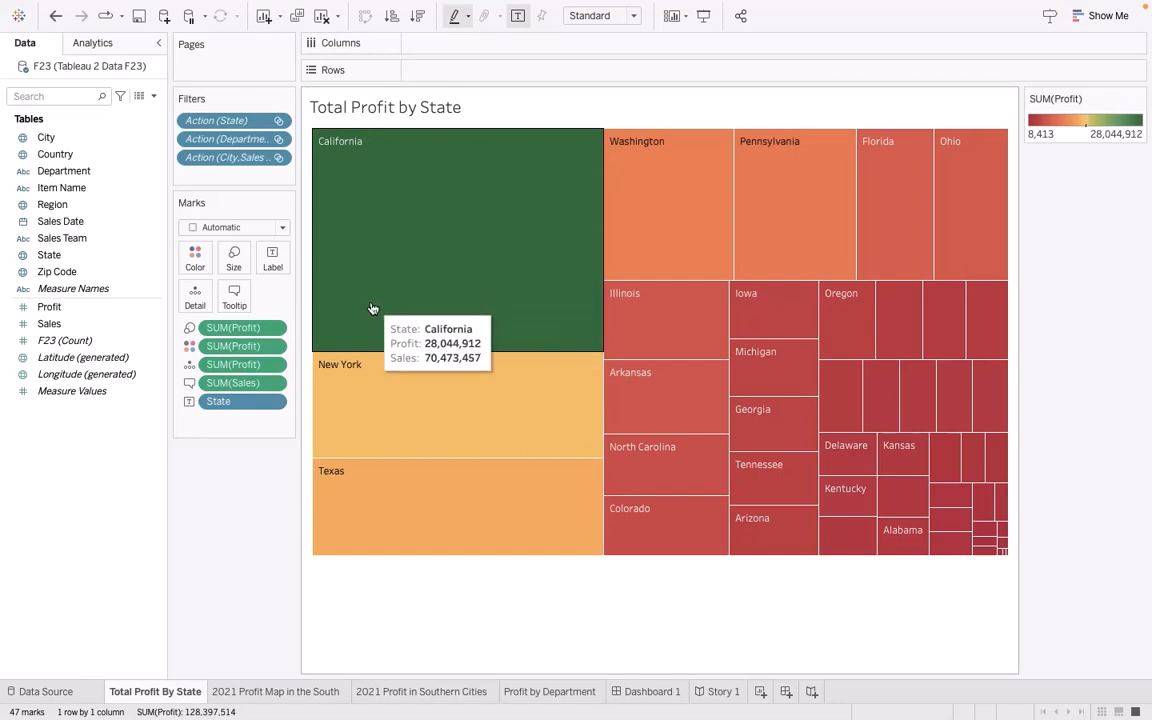
Open the 2021 Profit Map in the South sheet and inspect the profit and sales of Mississippi, Tennessee and Florida.
left_click(258, 692)
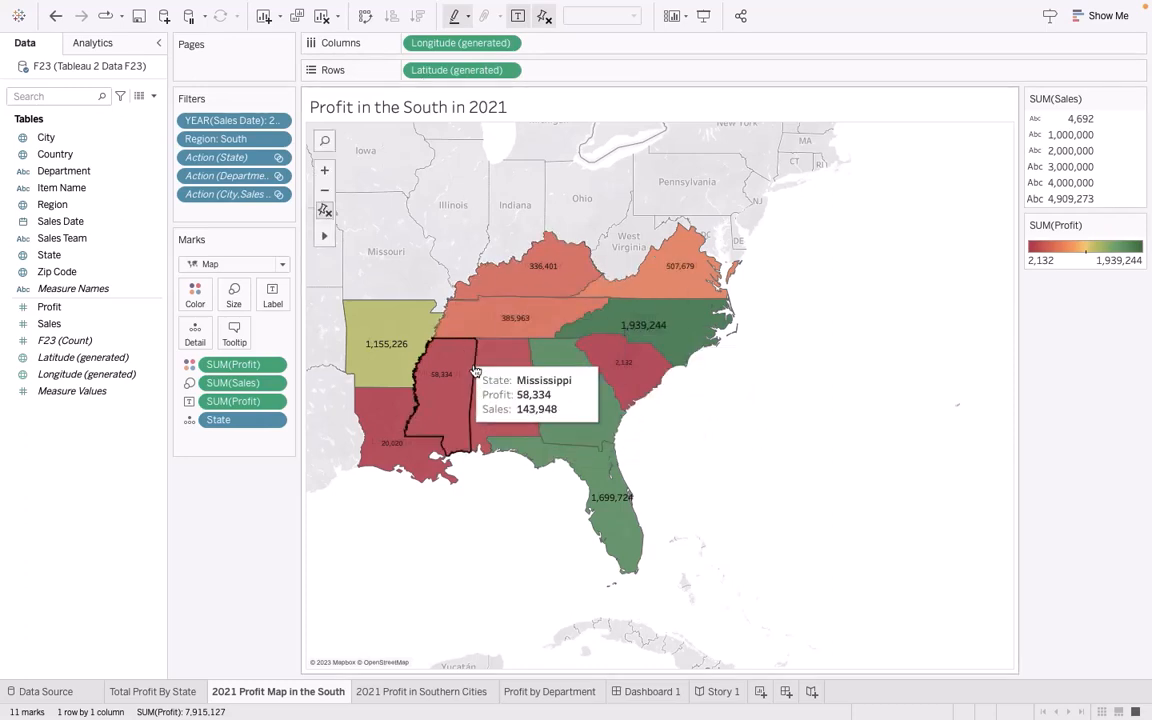
mouse_move(542, 323)
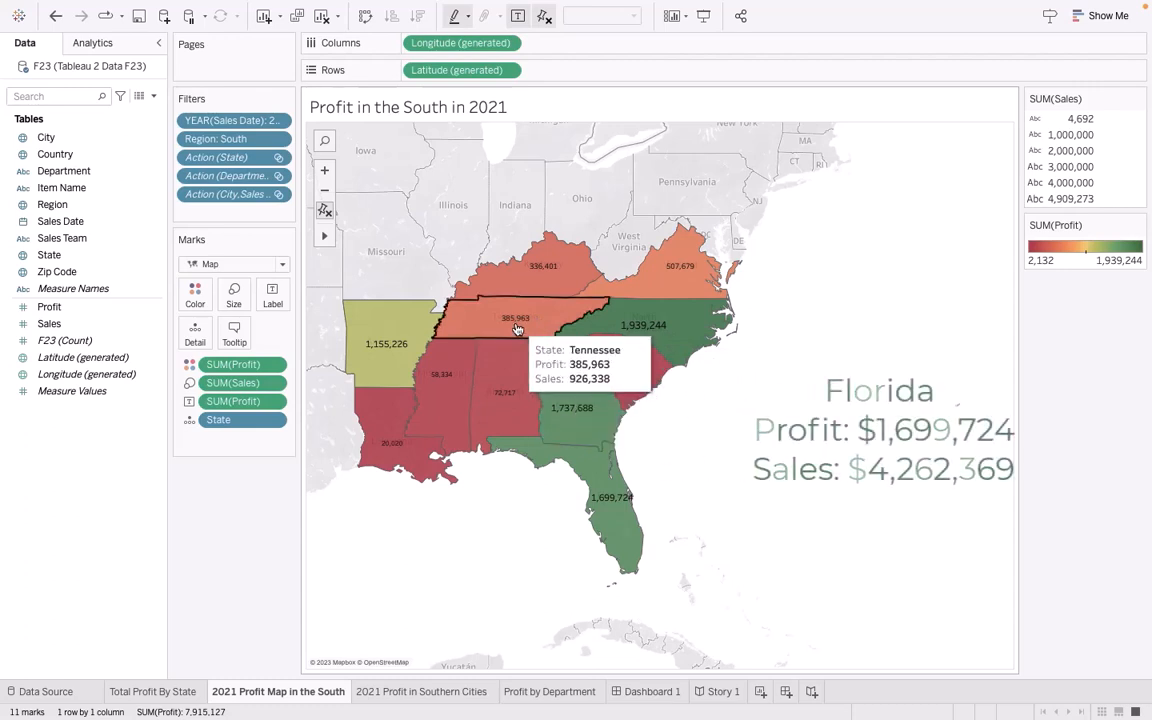
mouse_move(592, 466)
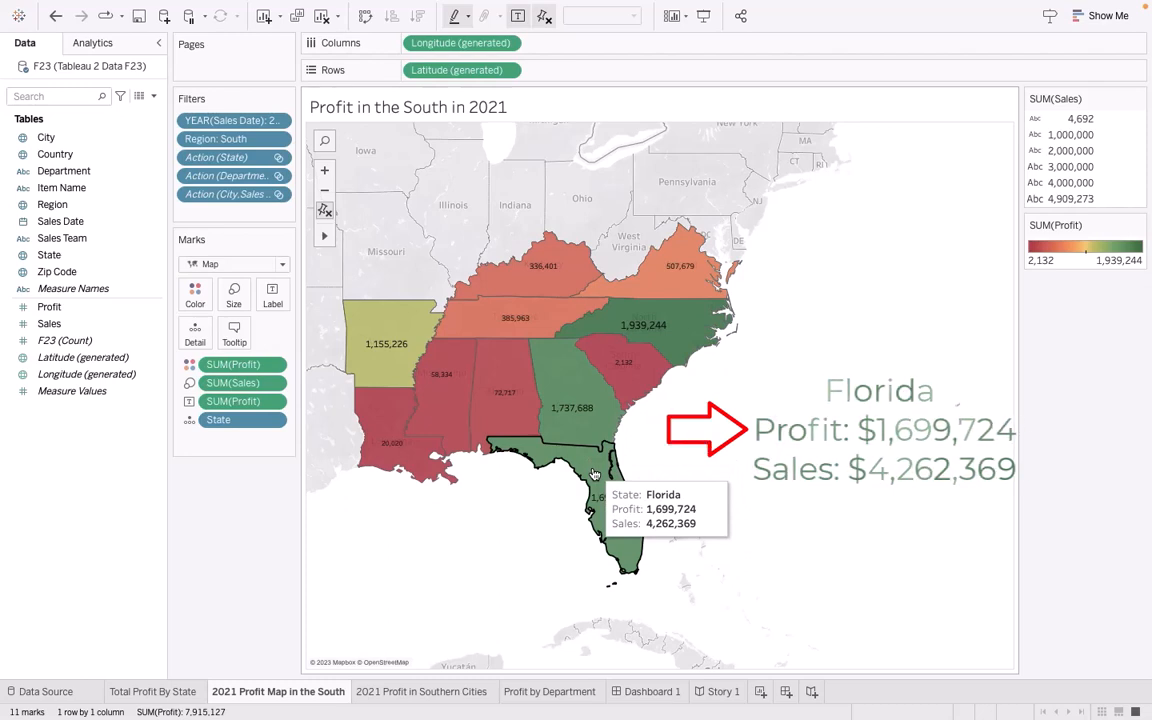
Open the 2021 Profit in Southern Cities sheet and review the city profit bars from Alabama through Virginia, including Columbia in South Carolina.
left_click(408, 691)
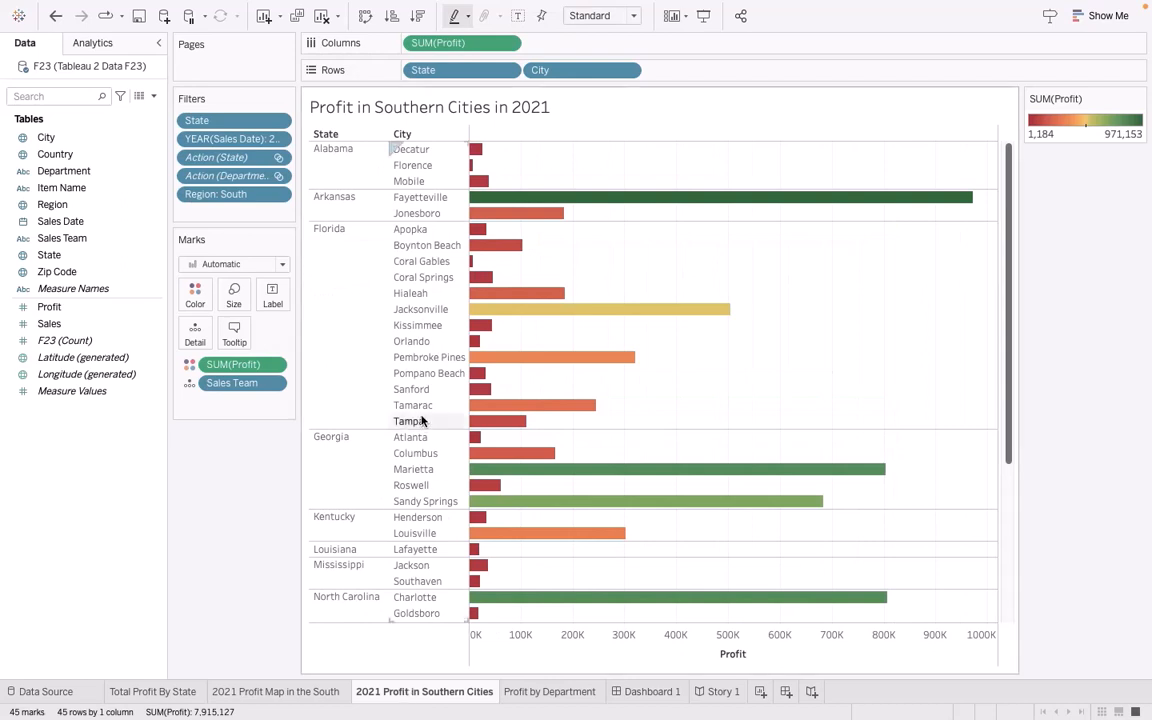
mouse_move(508, 405)
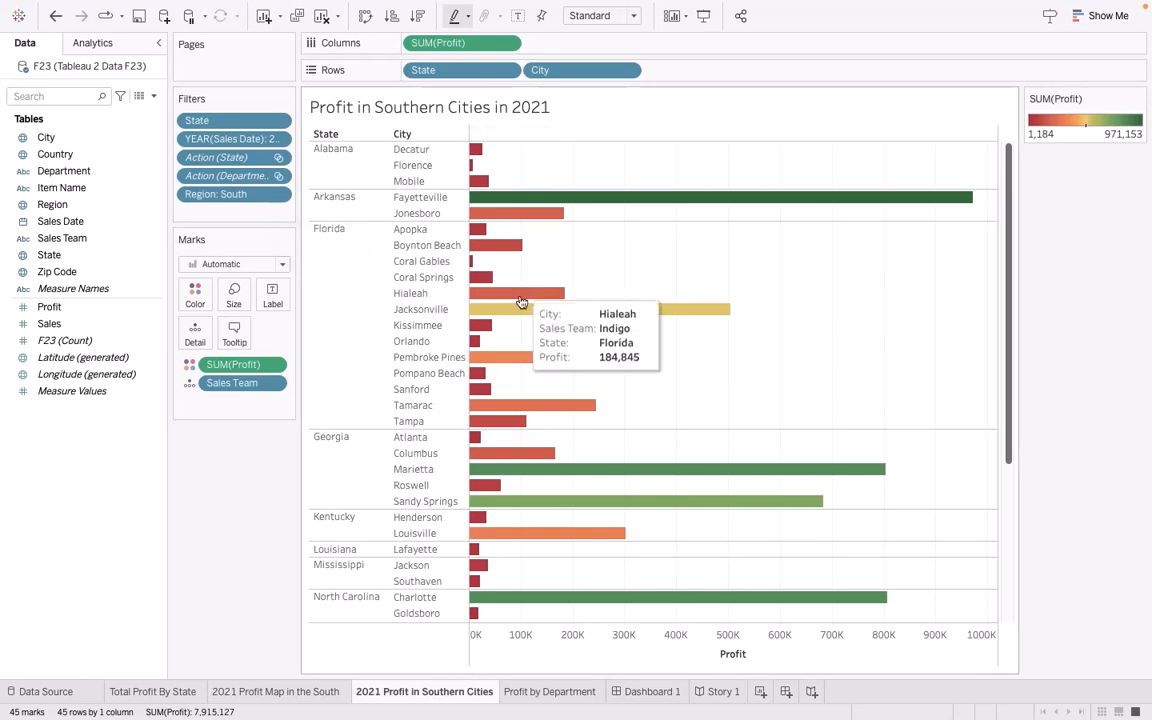
scroll(521, 305, "down", 3)
scroll(521, 419, "down", 3)
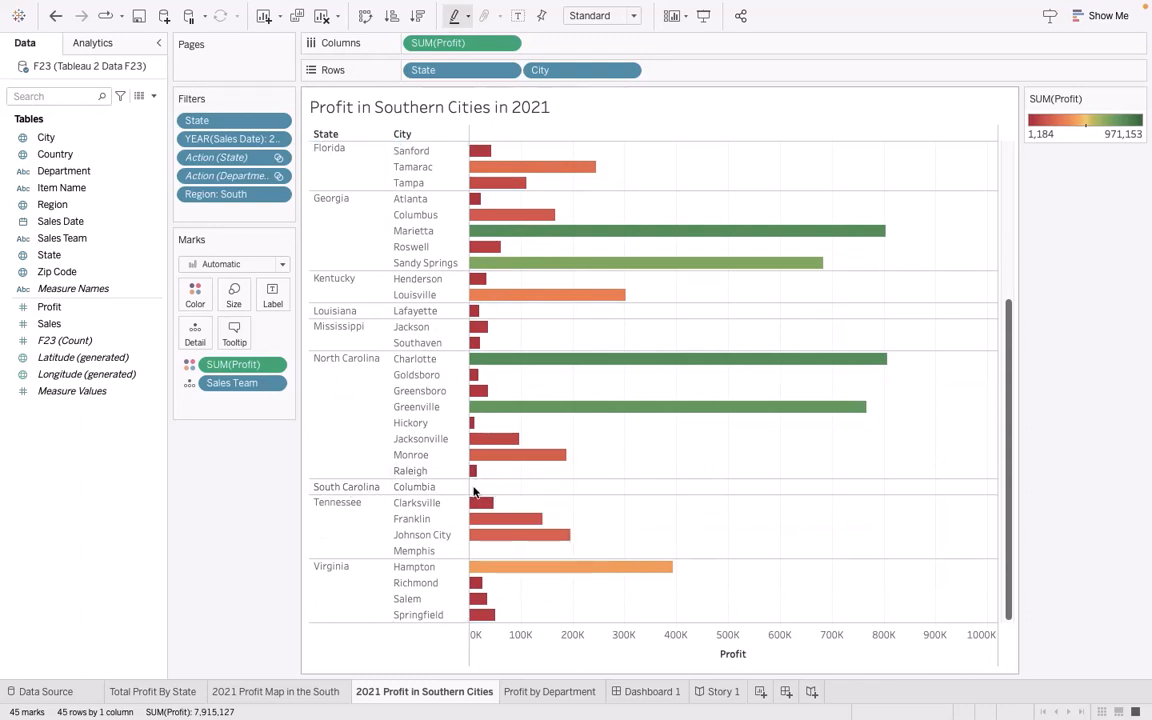
left_click(428, 487)
left_click(427, 487)
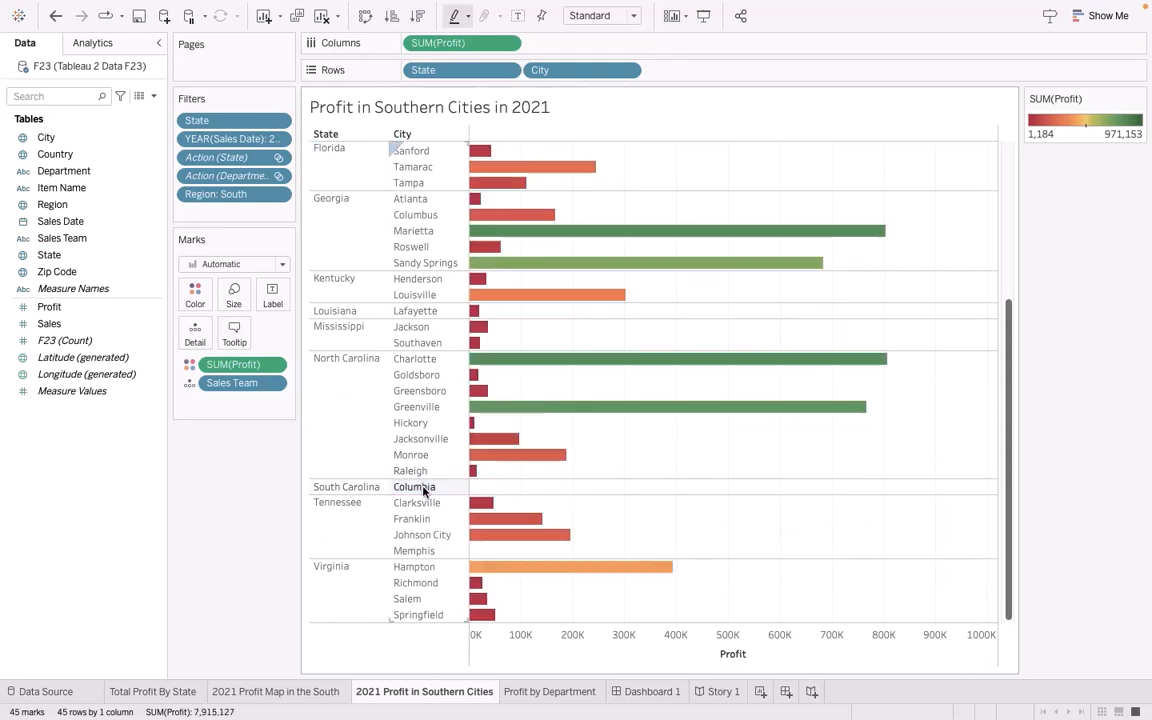
scroll(396, 367, "up", 1)
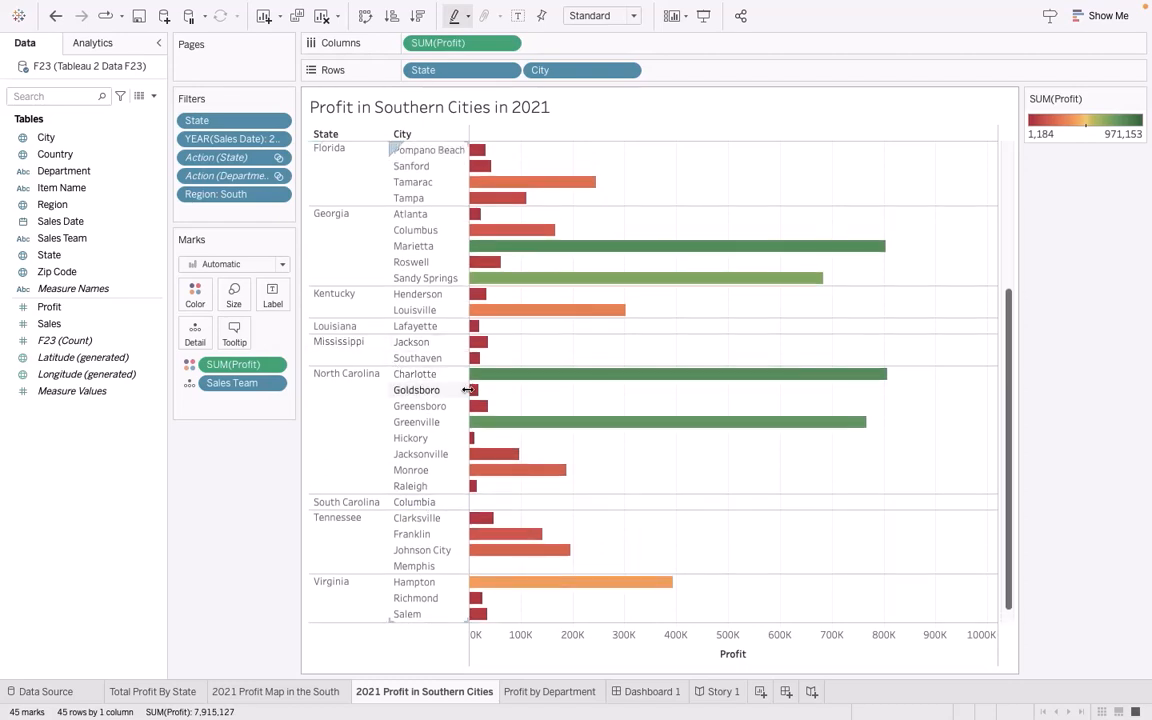
Open the Profit by Department sheet and inspect the item details for Anatomy Science Kits, Aluminum Baseball Bats and Block Toys.
left_click(549, 692)
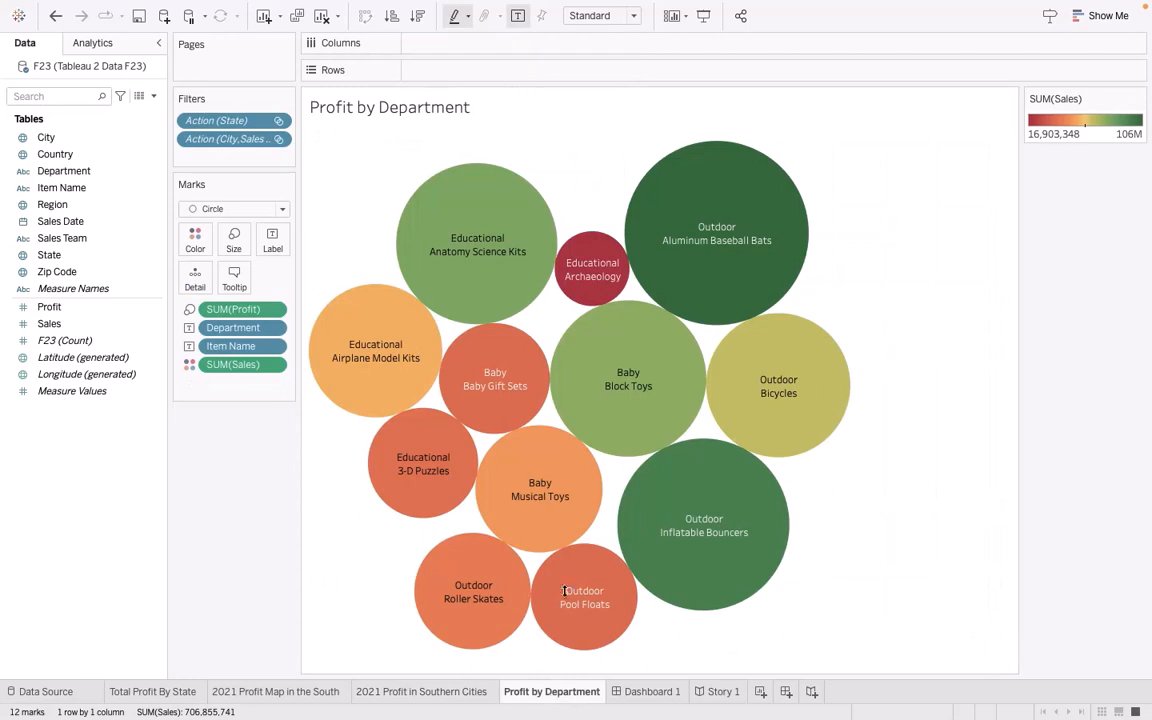
mouse_move(516, 272)
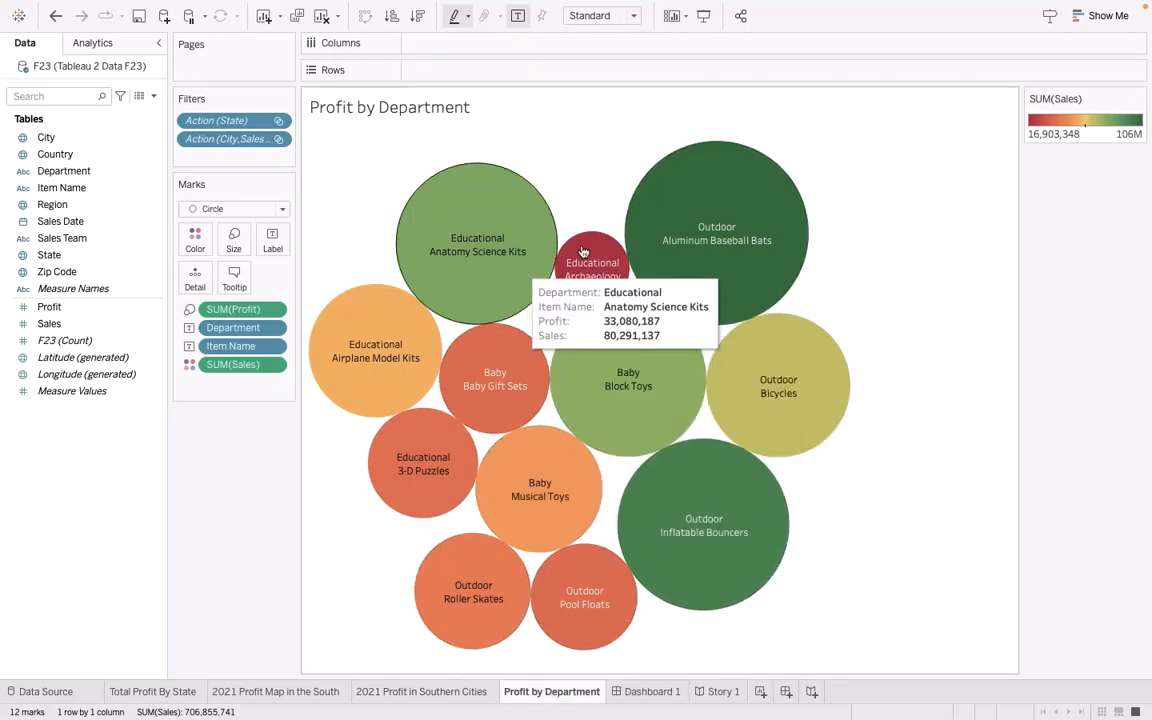
mouse_move(676, 242)
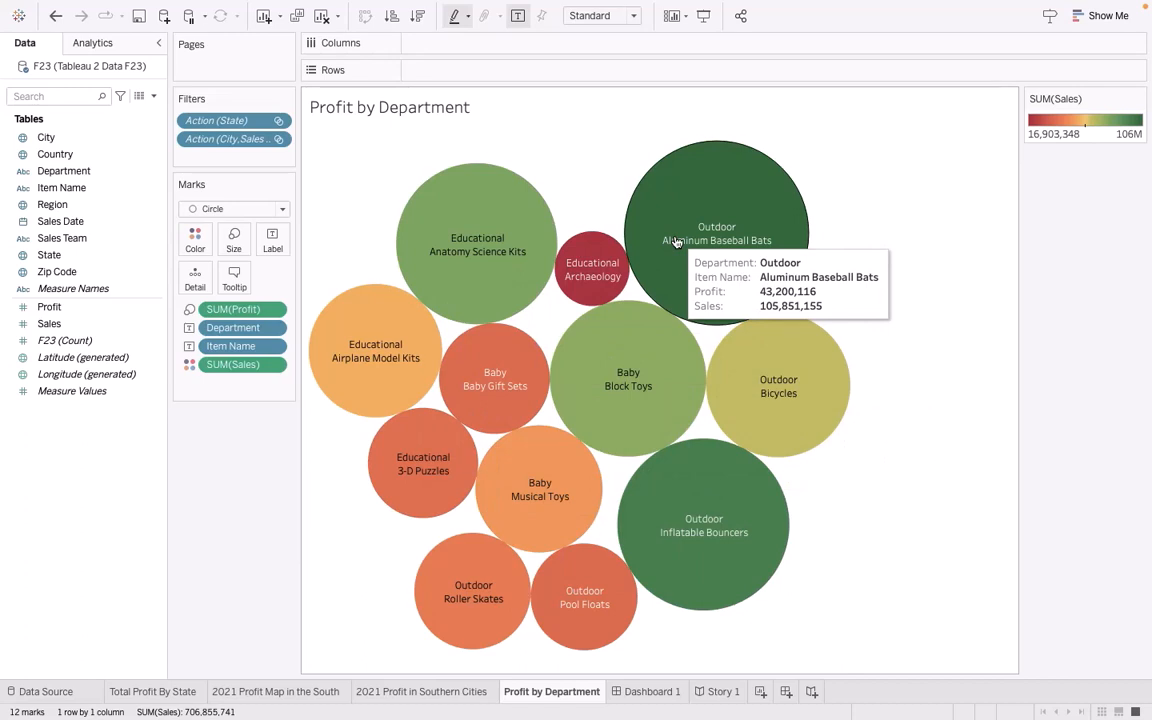
mouse_move(632, 327)
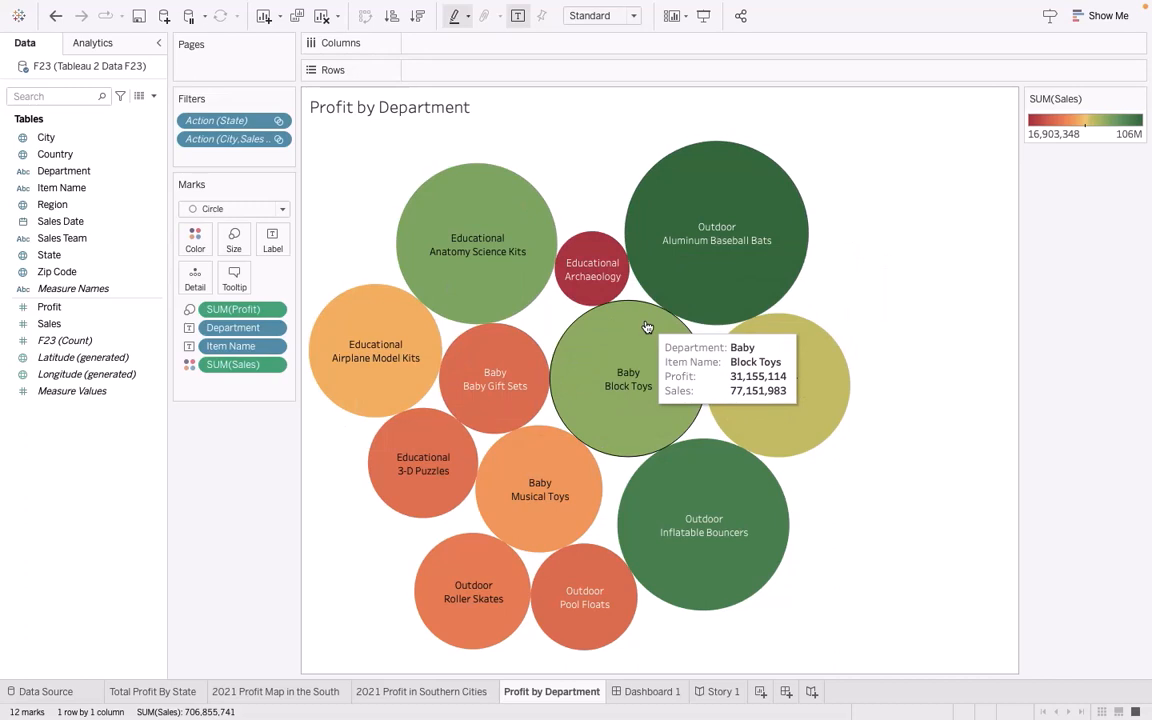
mouse_move(732, 294)
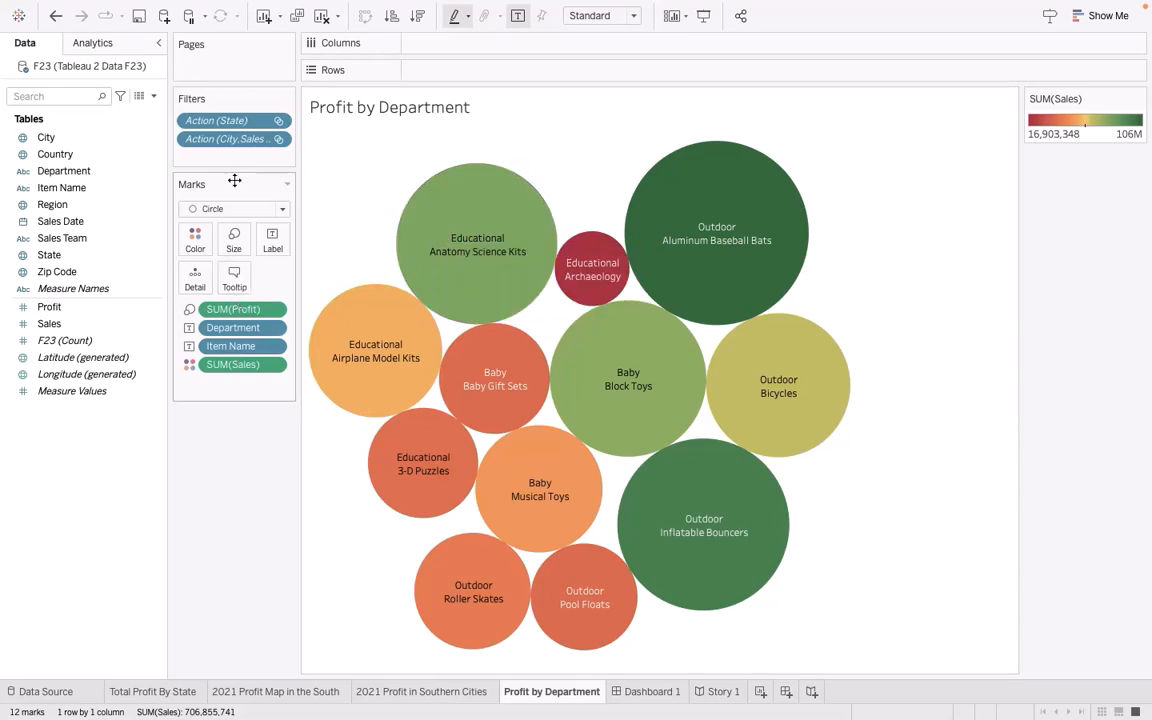
mouse_move(577, 372)
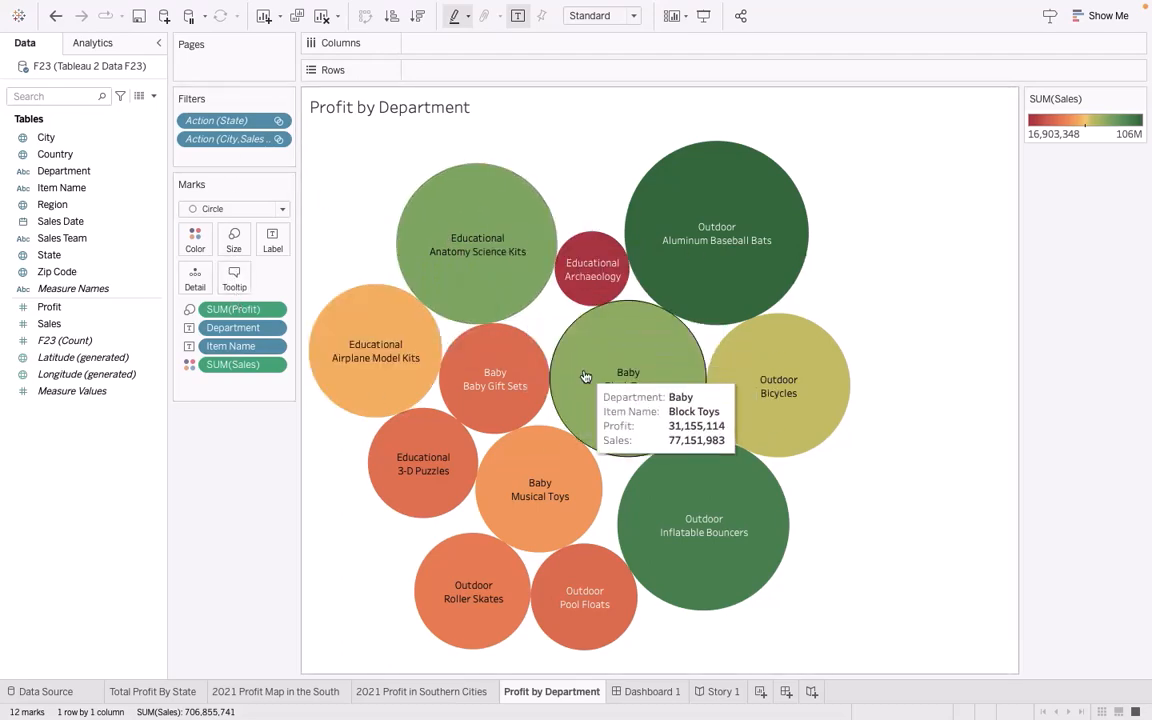
Open Dashboard 1, filter its charts by the Baby Block Toys bubble, and clear that selection.
left_click(637, 693)
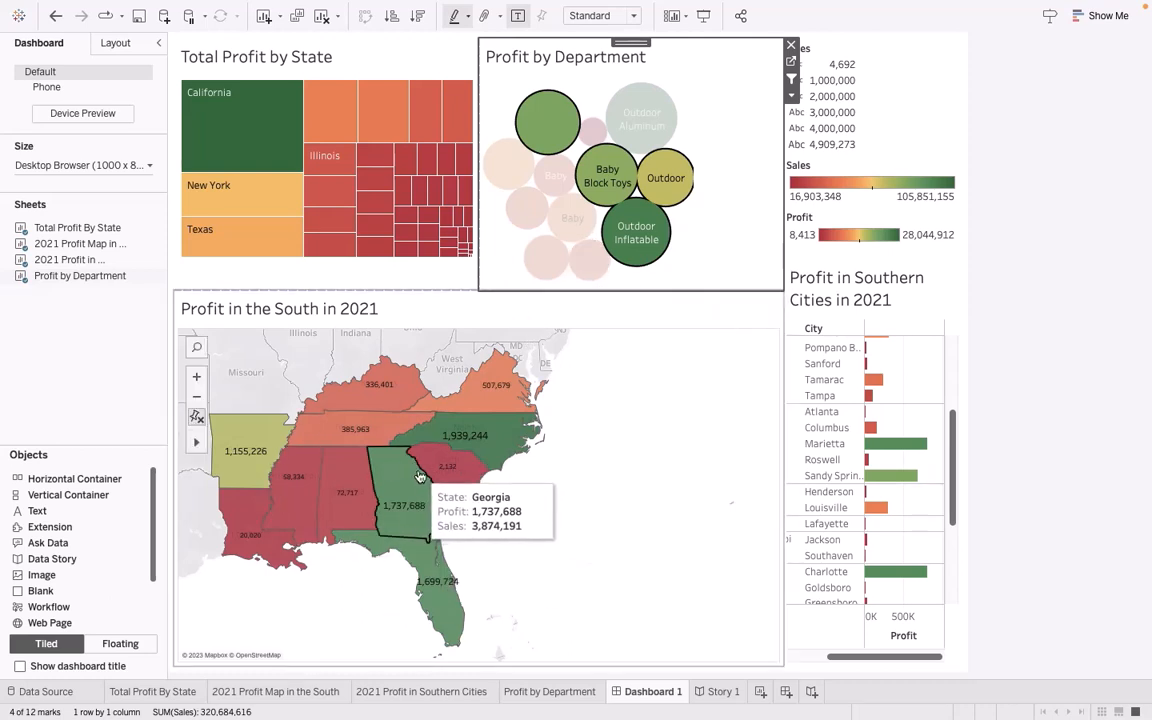
mouse_move(434, 470)
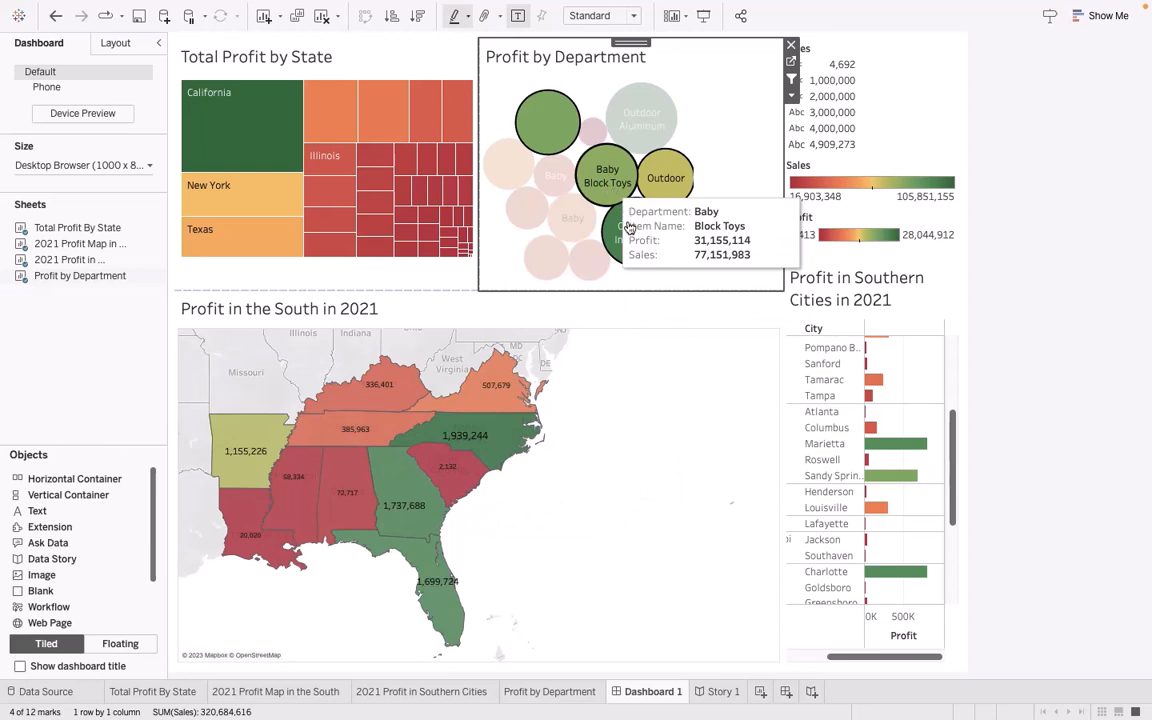
left_click(611, 191)
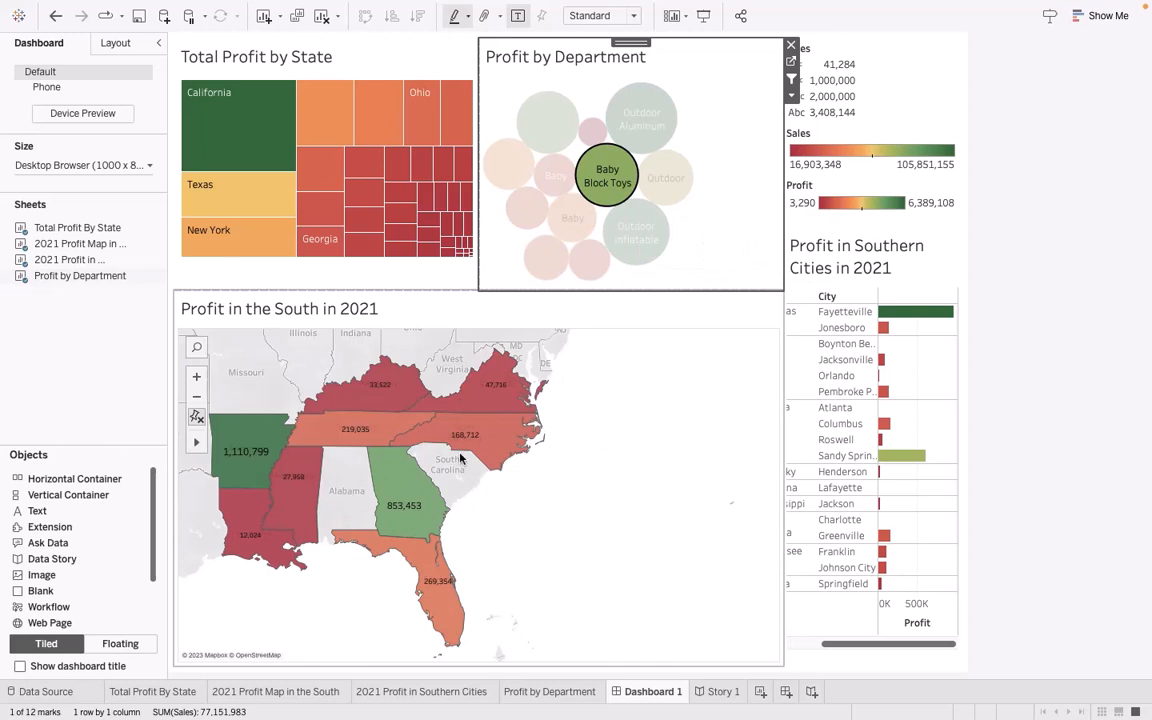
left_click(611, 193)
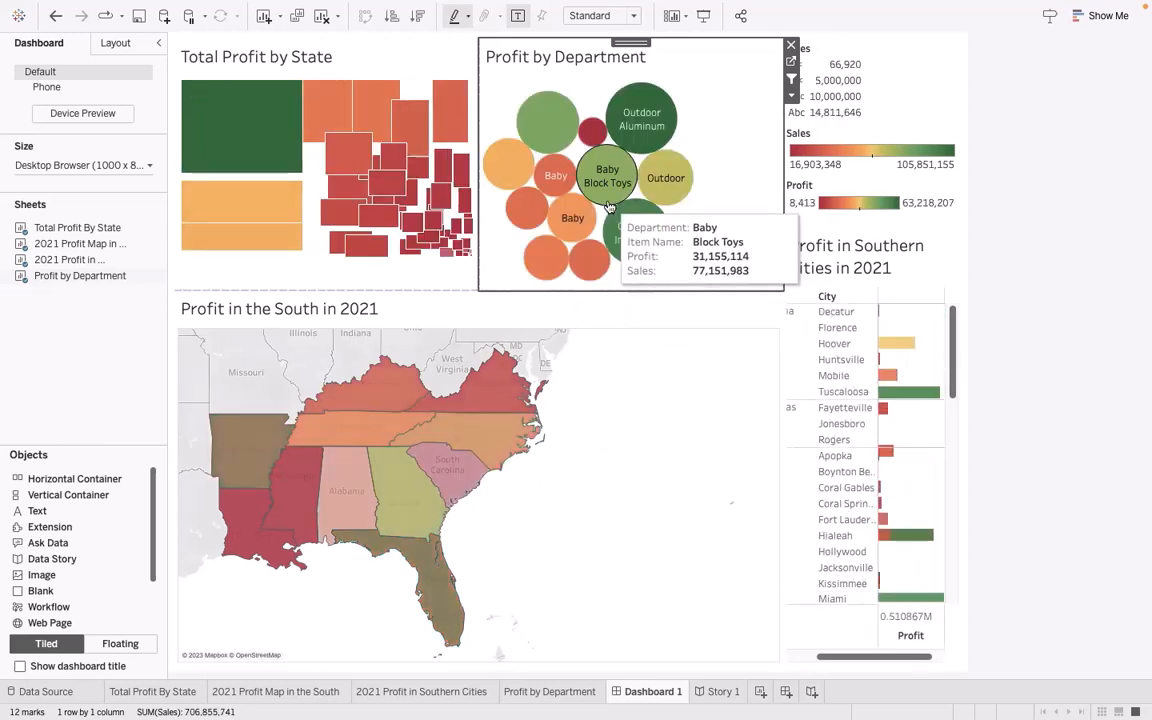
Filter the dashboard by Florida and by Mississippi from the Profit in the South map, clearing each selection after viewing the linked charts.
left_click(427, 571)
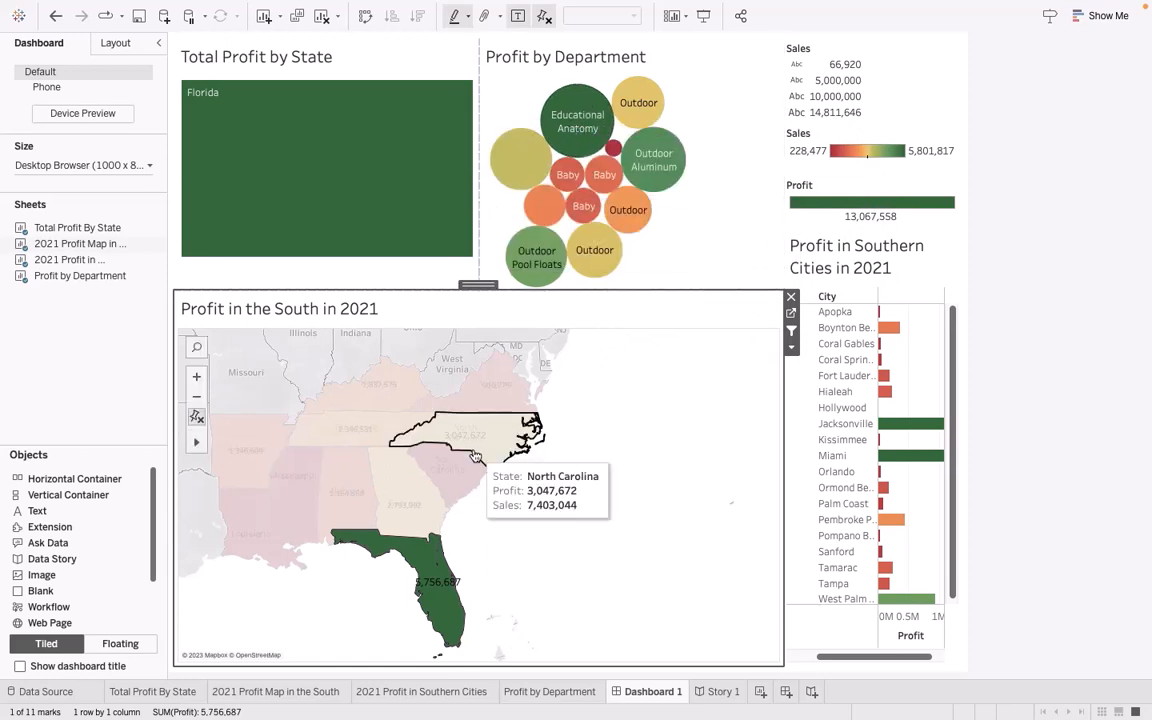
left_click(422, 563)
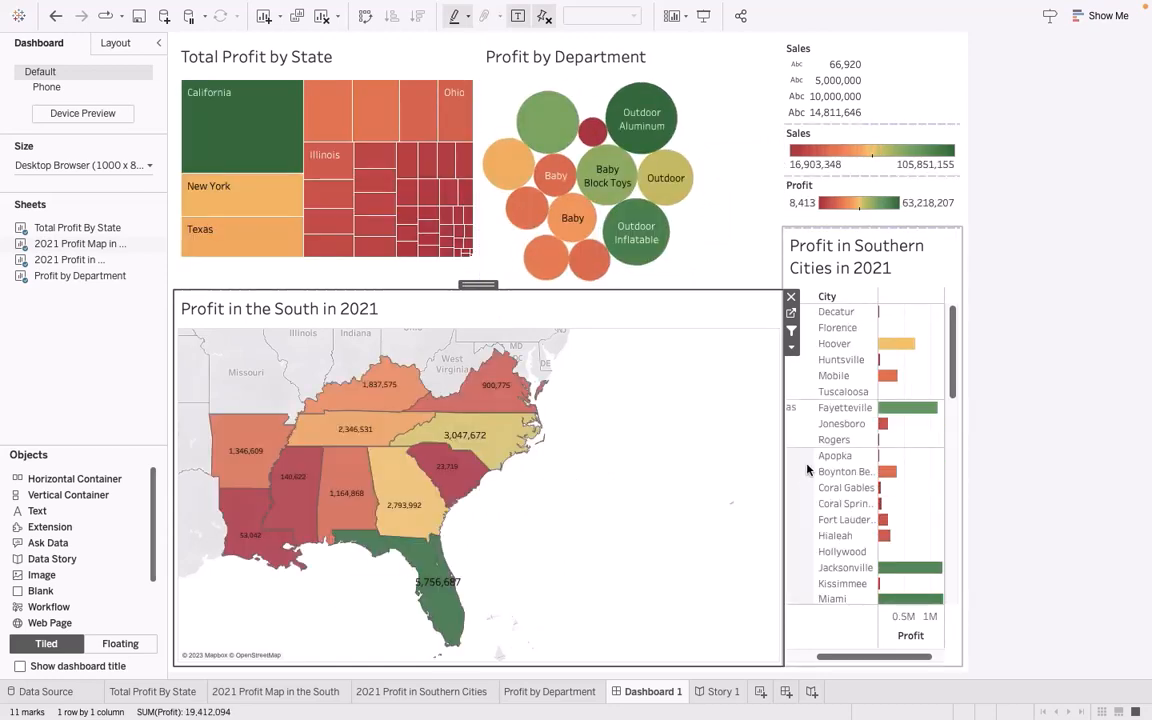
scroll(843, 397, "left", 1)
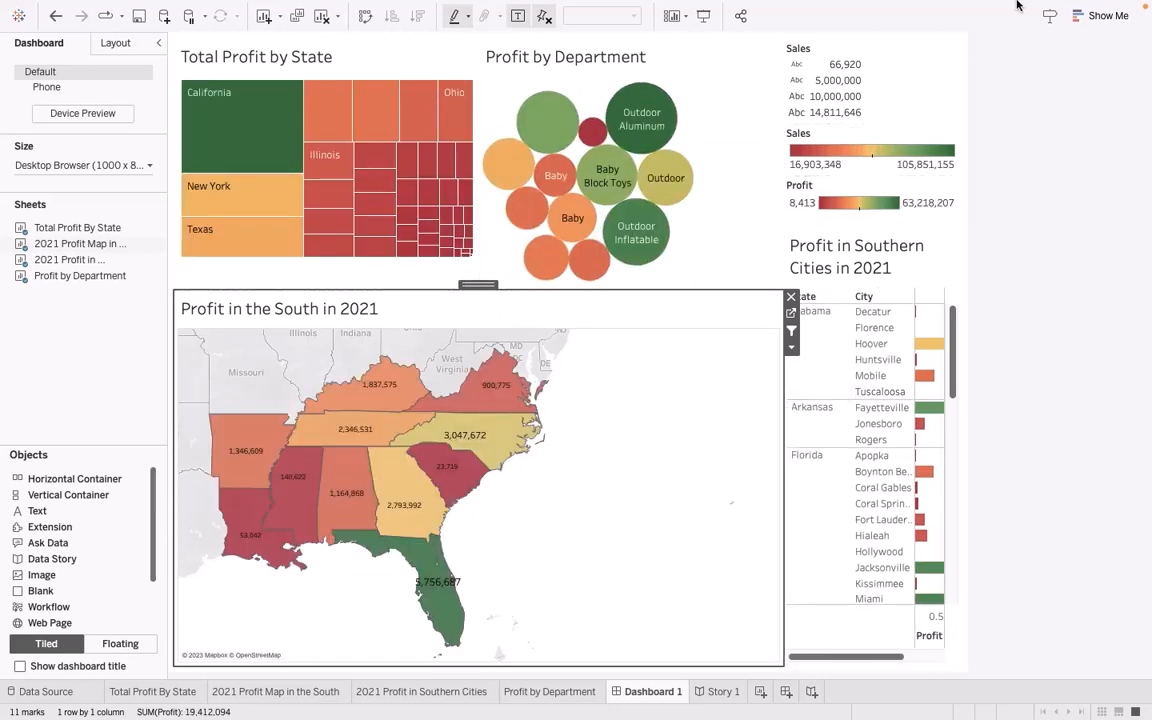
left_click(284, 500)
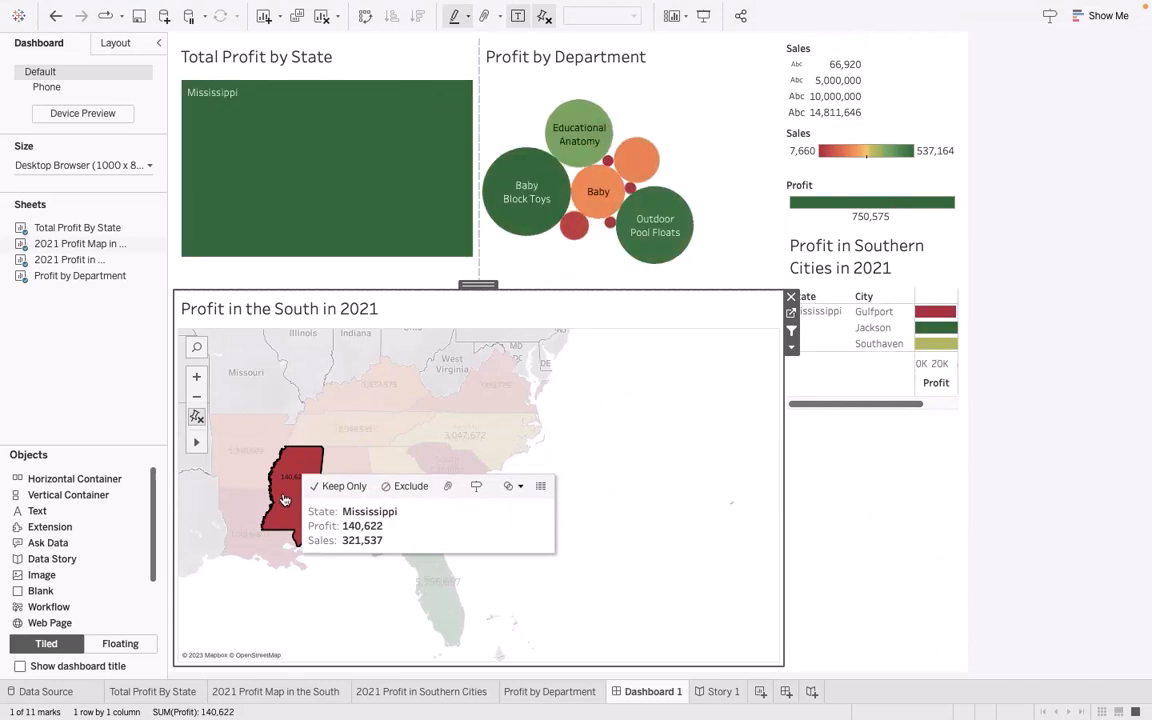
left_click(284, 500)
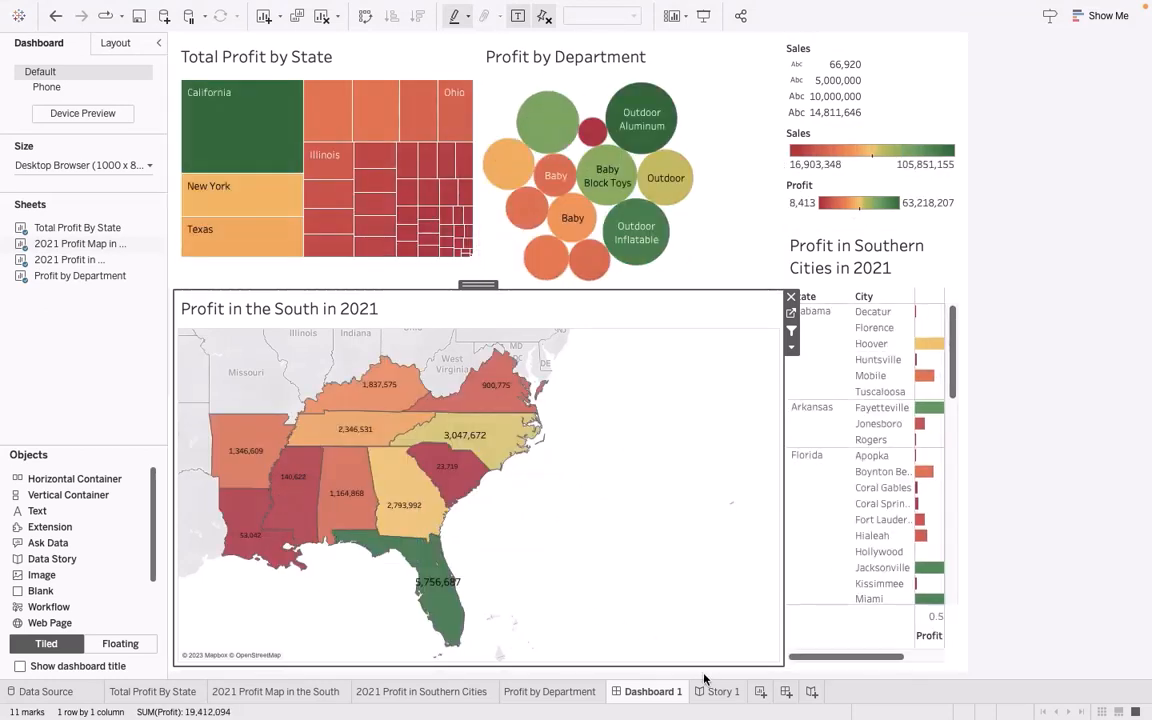
Open Story 1 and review its Total Profit By State and 2021 Profit Map story points.
left_click(718, 691)
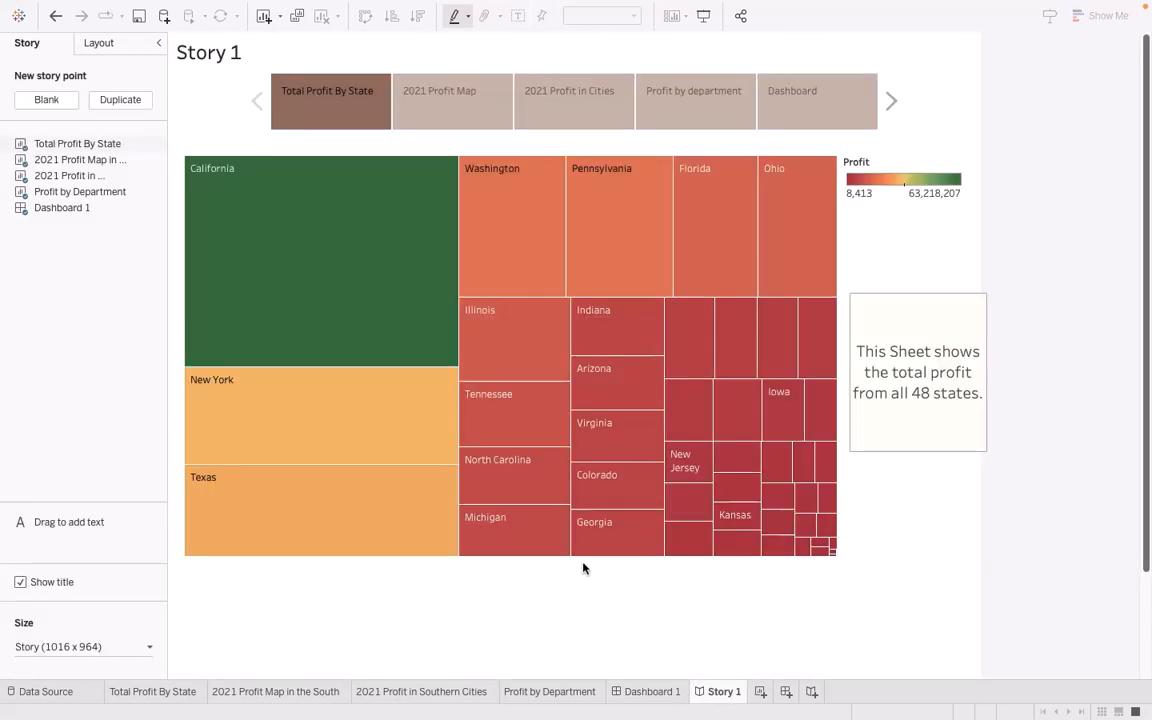
mouse_move(590, 501)
mouse_move(442, 115)
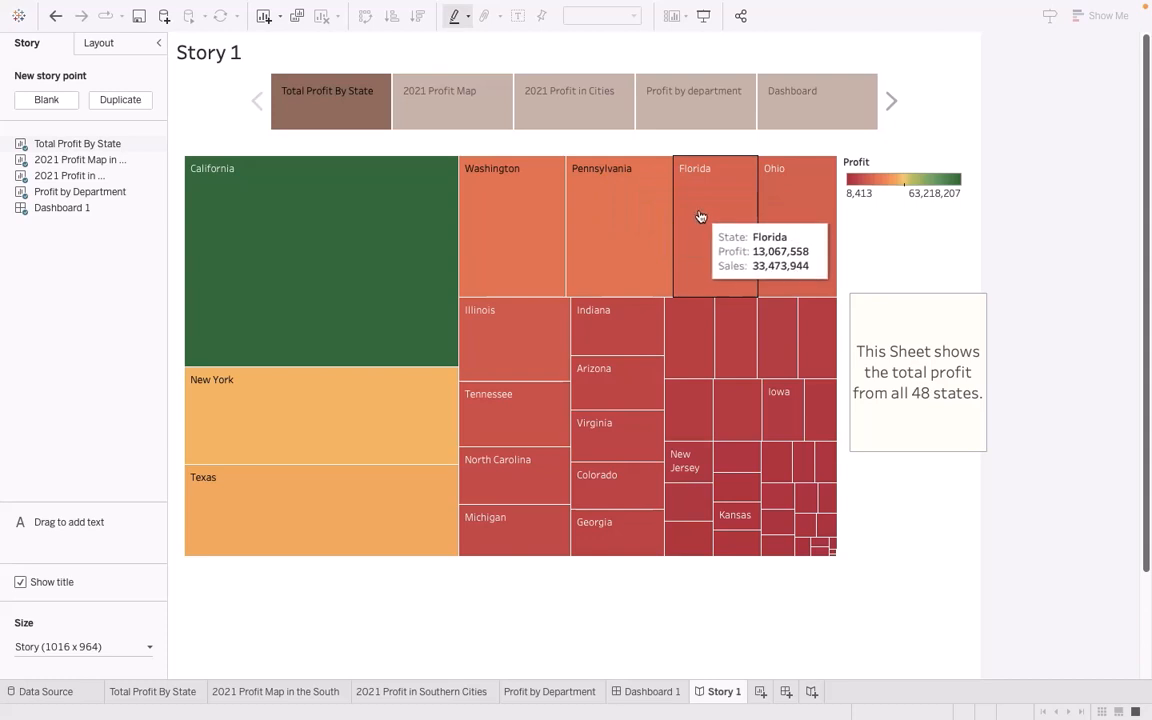
left_click(451, 101)
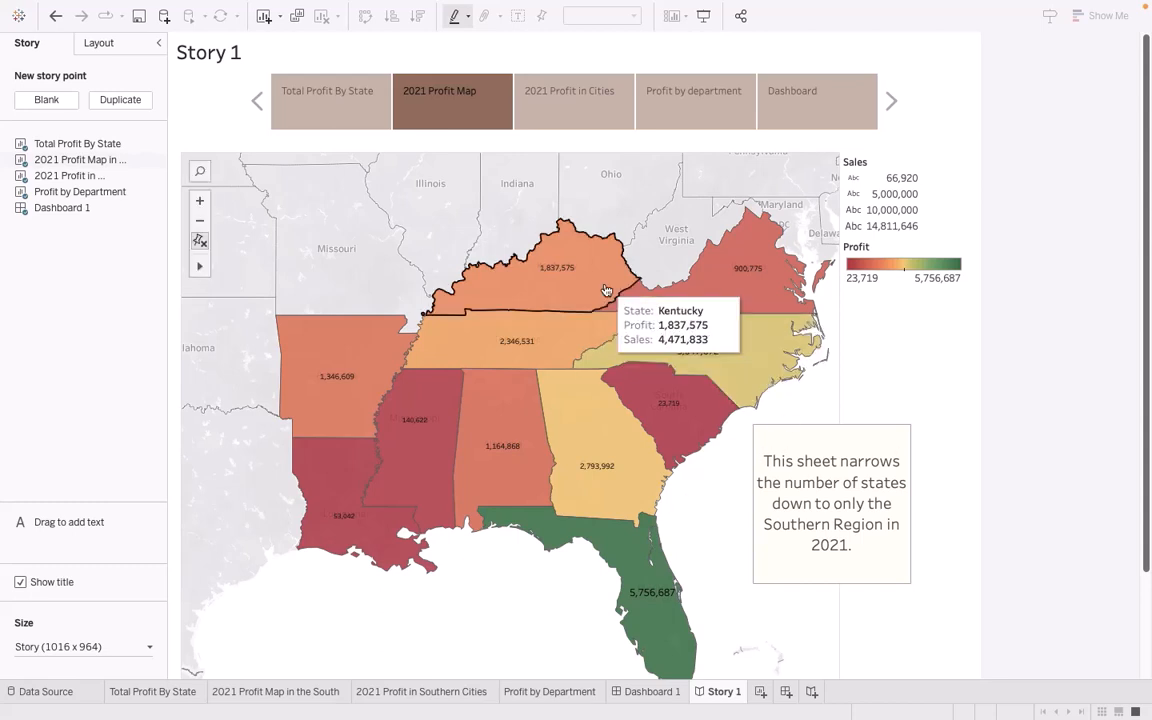
Show the 2021 Profit in Cities story point and look through the profit bars of the southern cities.
left_click(573, 118)
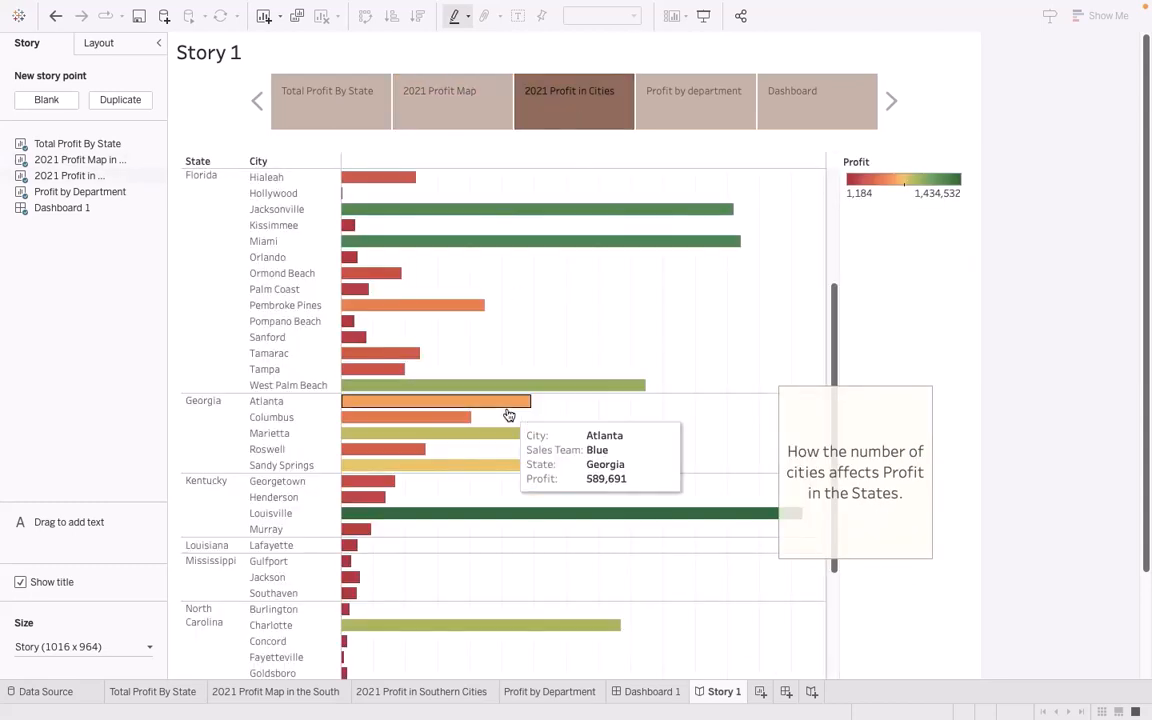
scroll(507, 413, "down", 2)
scroll(507, 413, "up", 5)
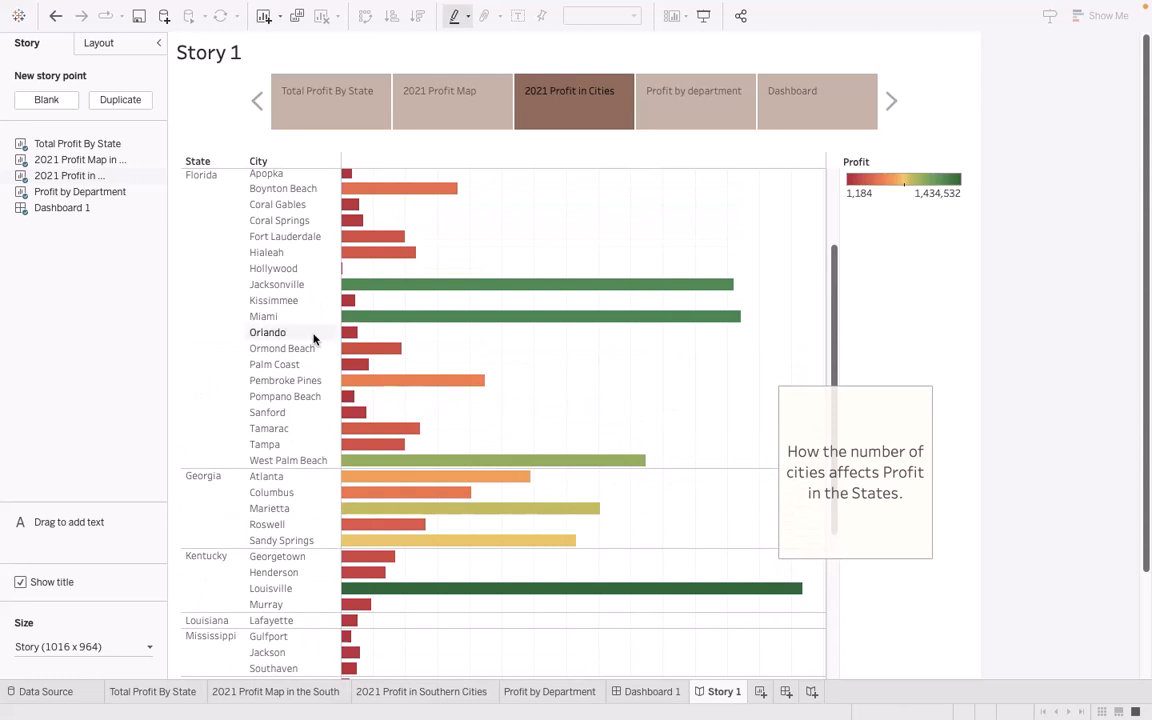
scroll(313, 340, "up", 5)
scroll(313, 340, "up", 1)
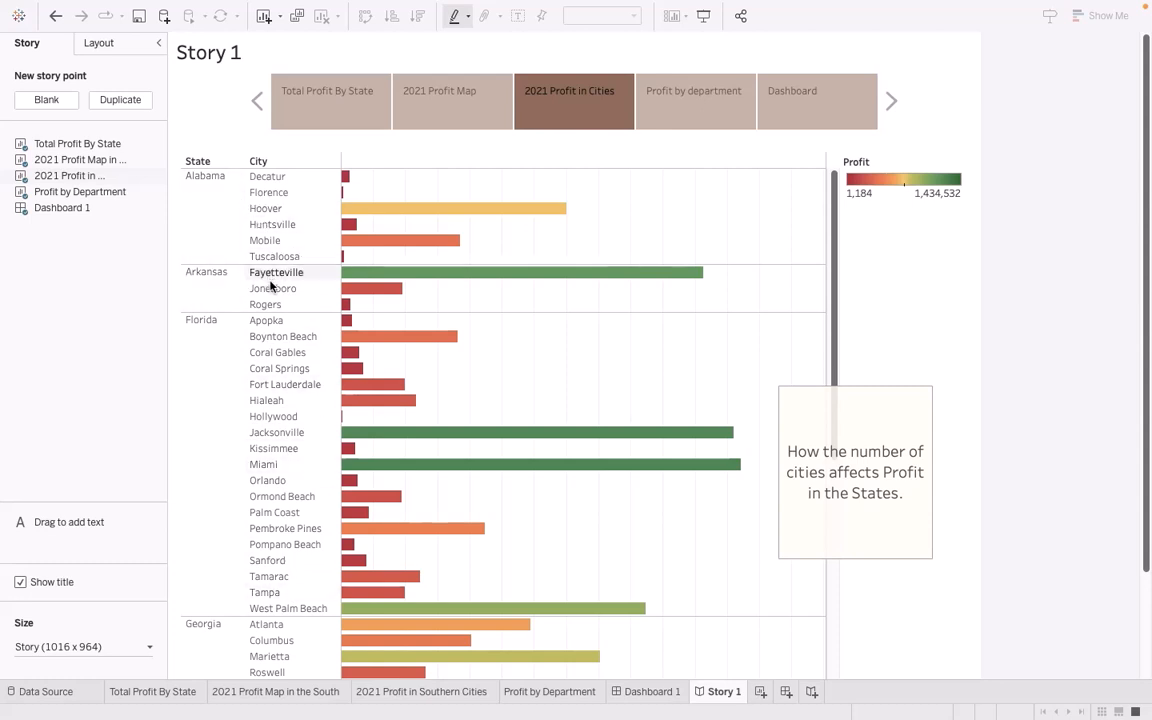
scroll(276, 298, "down", 5)
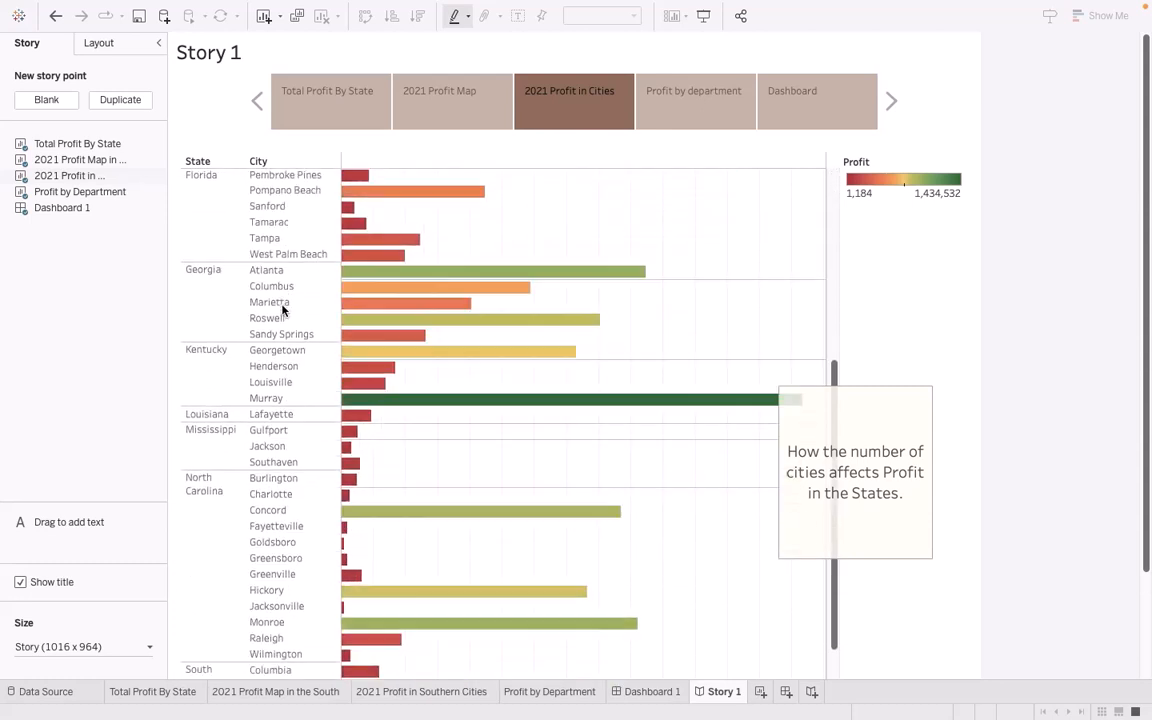
Review the remaining southern states' city bars in the 2021 Profit in Cities story point, then return to its beginning.
scroll(283, 310, "down", 5)
scroll(300, 308, "up", 10)
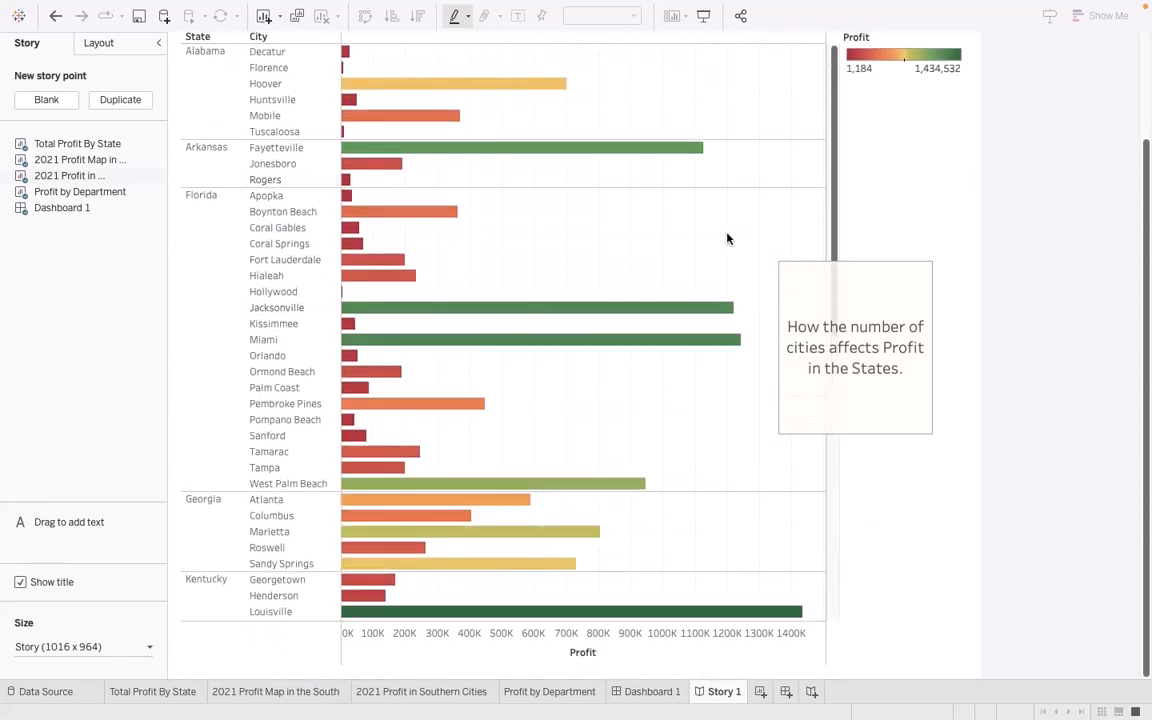
scroll(918, 239, "up", 2)
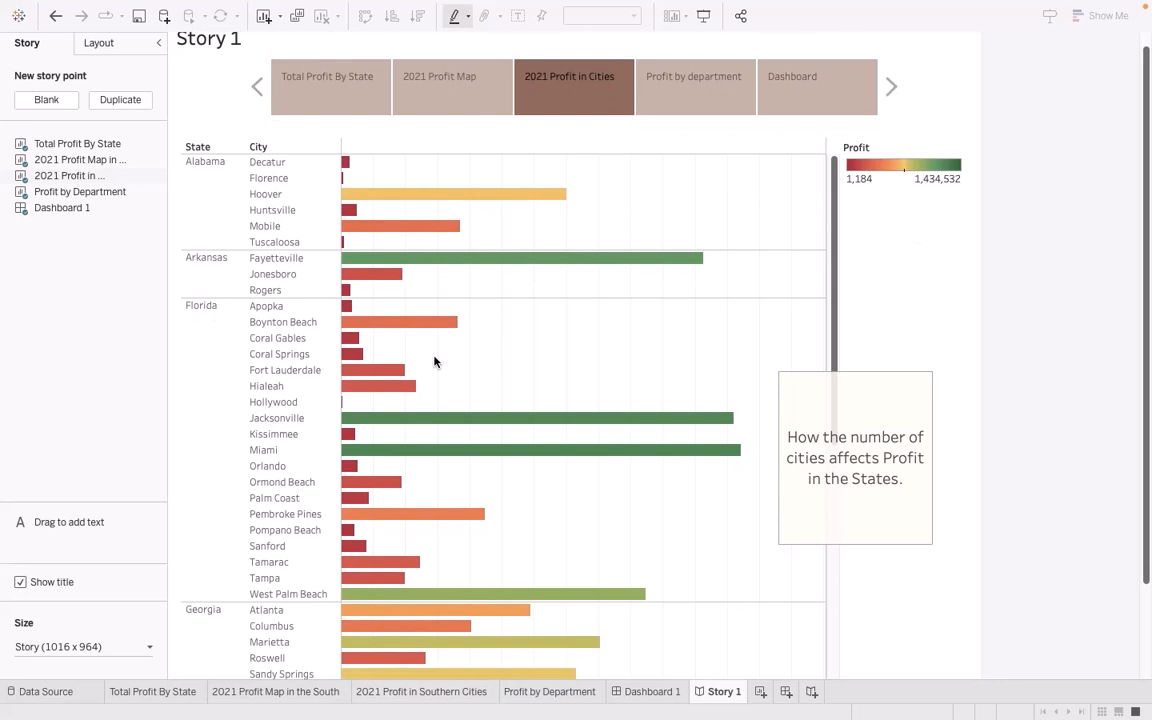
Show the Profit by department story point and inspect the profit and sales details of its item bubbles, including Aluminum Baseball Bats and Bicycles.
left_click(660, 83)
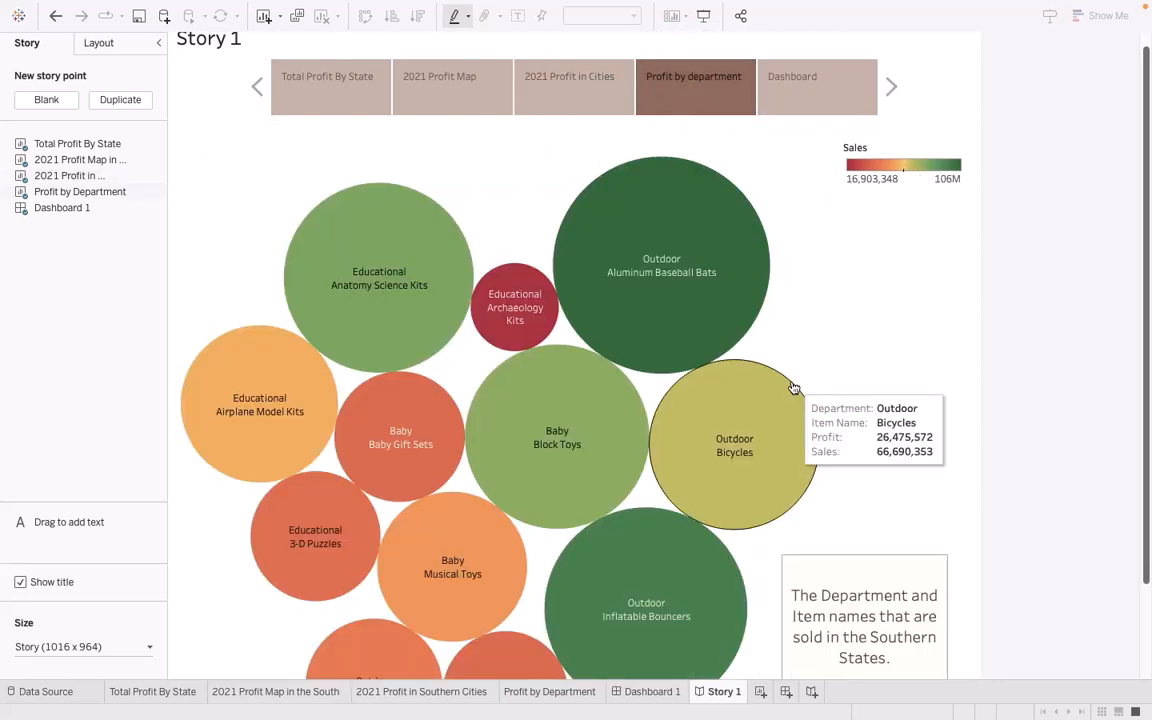
scroll(790, 390, "down", 1)
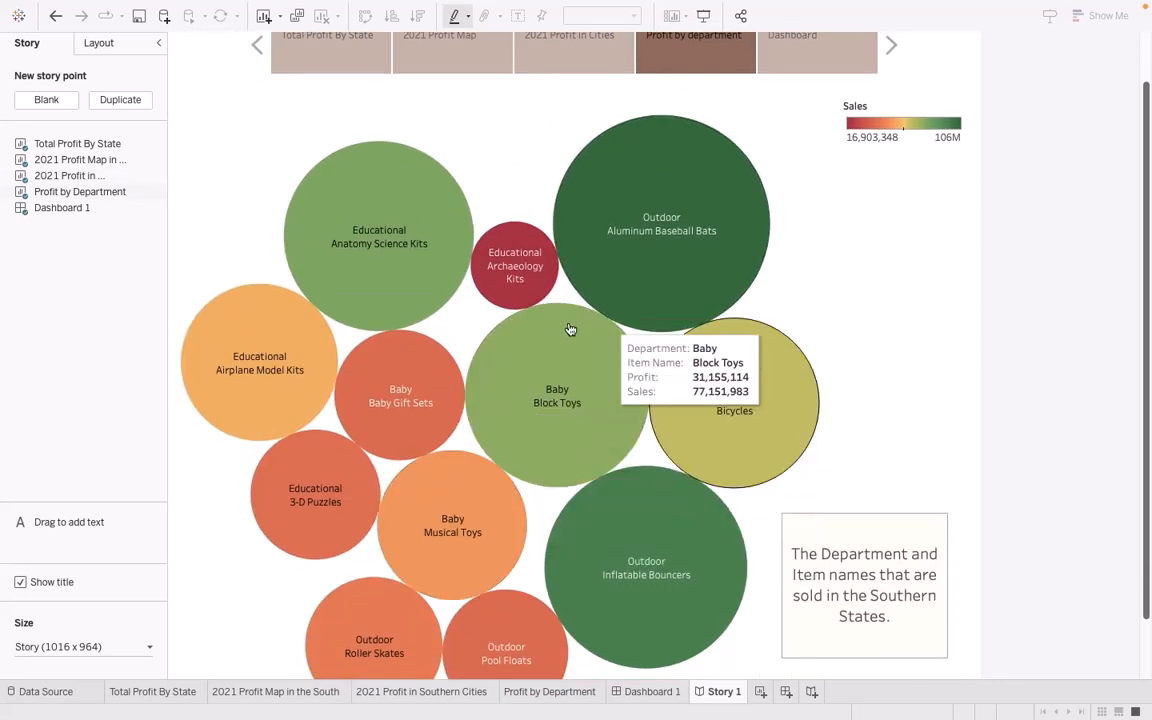
mouse_move(668, 287)
scroll(815, 277, "up", 1)
scroll(810, 280, "down", 2)
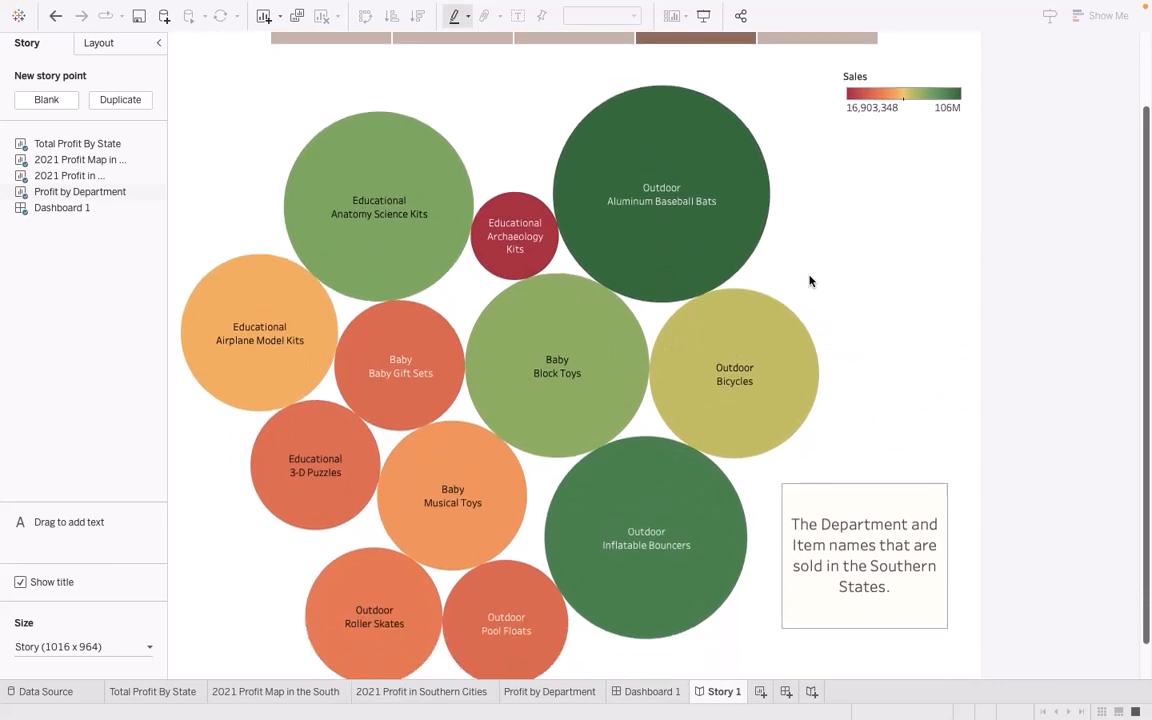
mouse_move(703, 180)
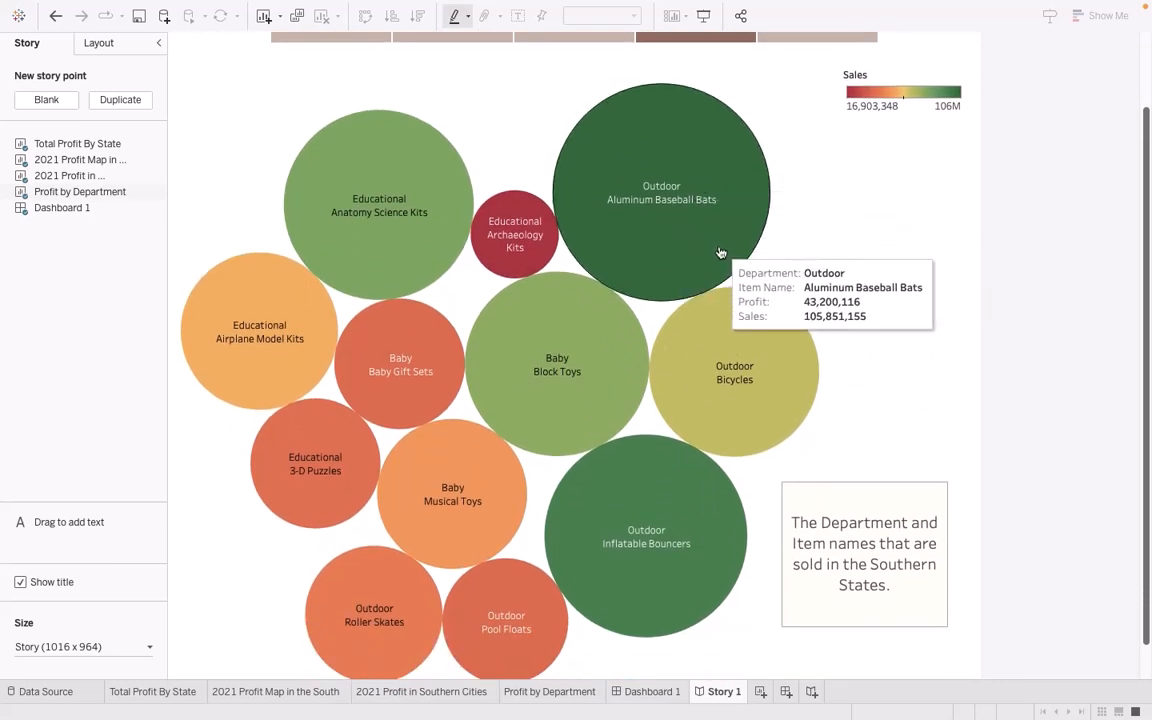
mouse_move(745, 300)
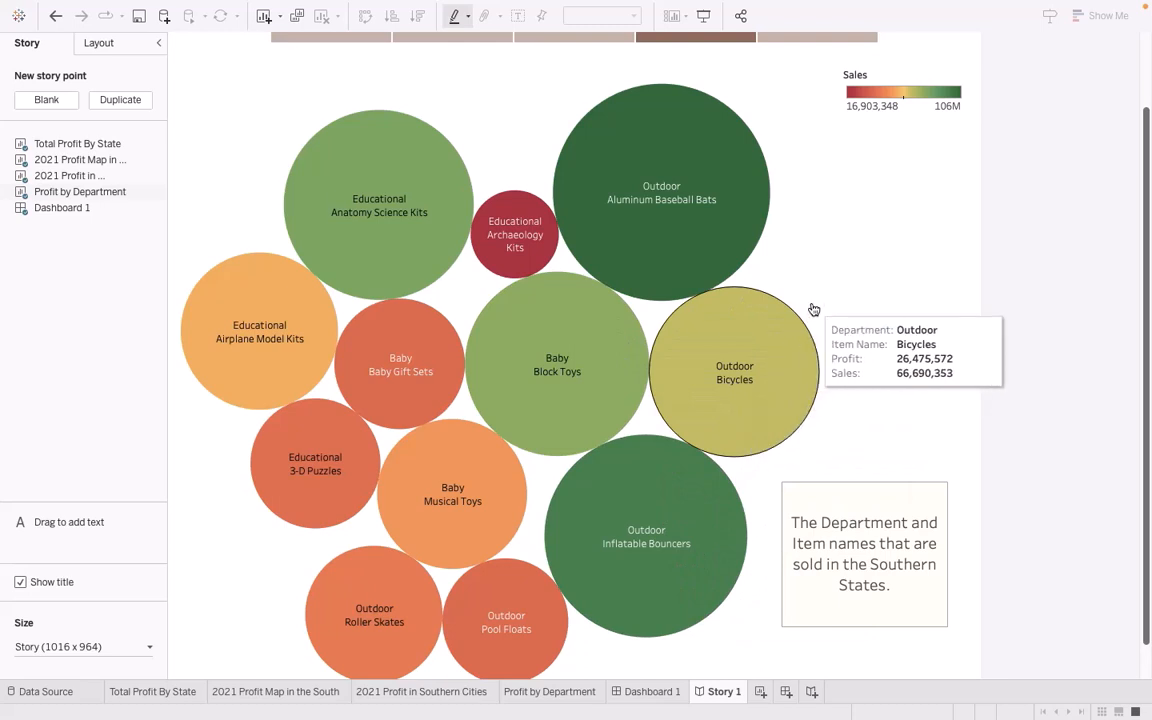
mouse_move(284, 250)
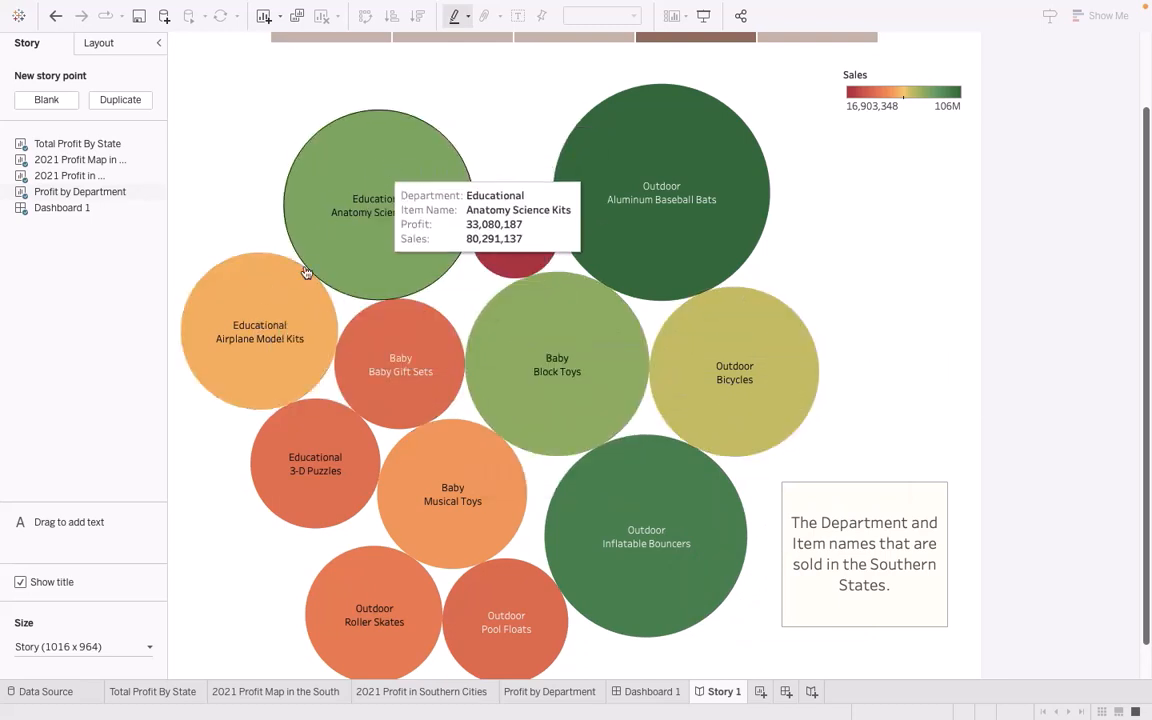
mouse_move(494, 259)
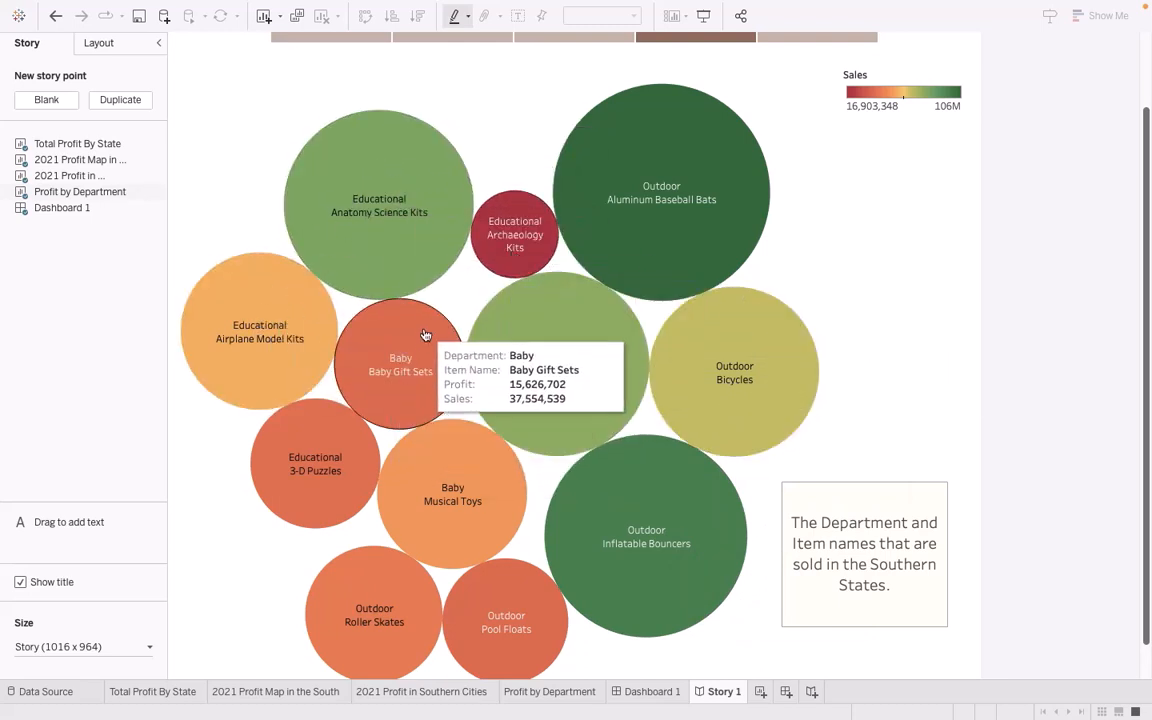
scroll(494, 230, "up", 3)
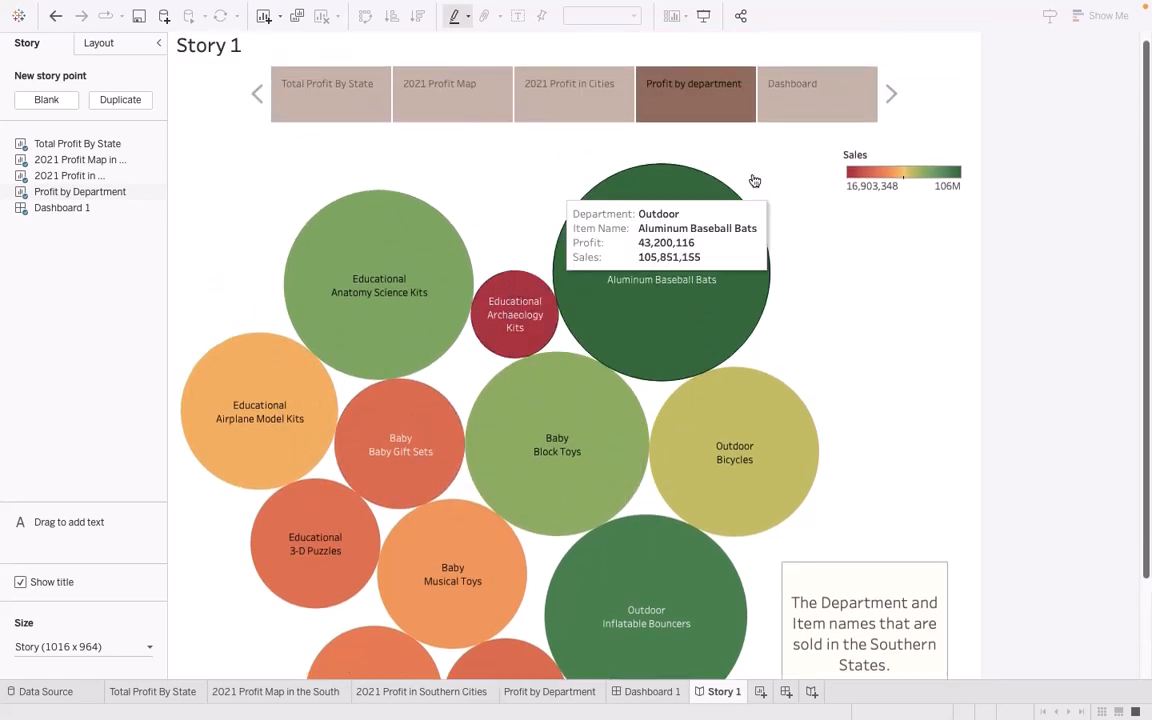
Show the Dashboard story point and clear the North Carolina selection on its map to review the profits of all southern states and cities.
left_click(786, 89)
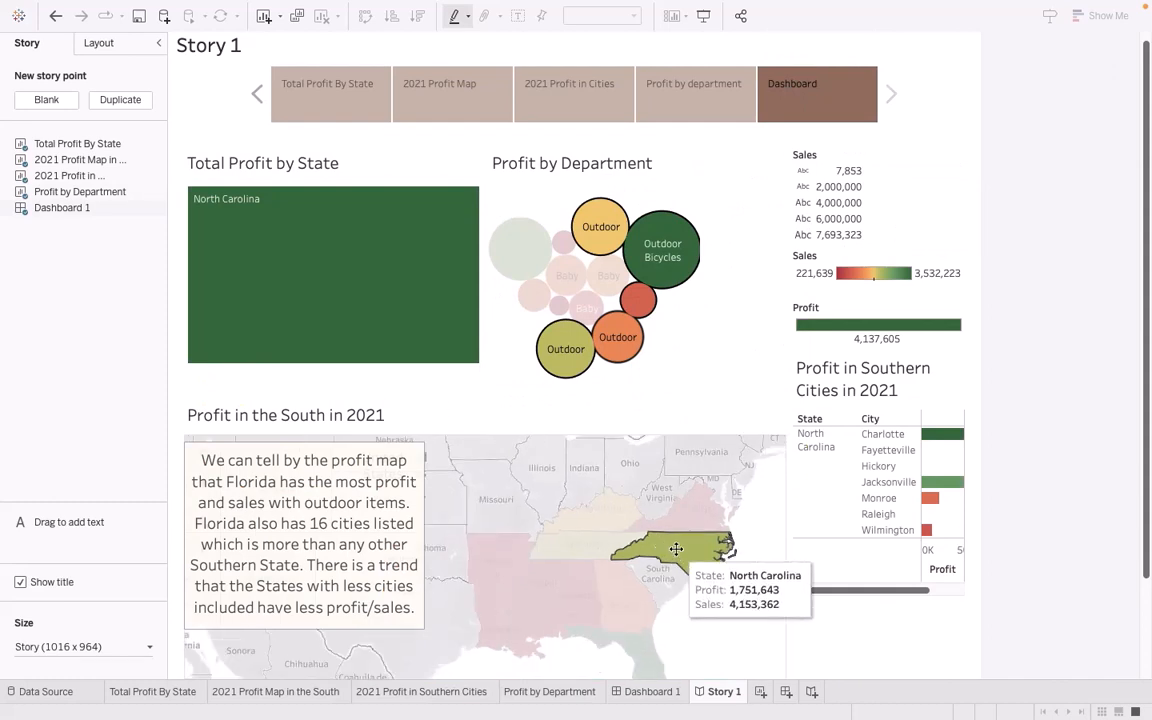
left_click(715, 555)
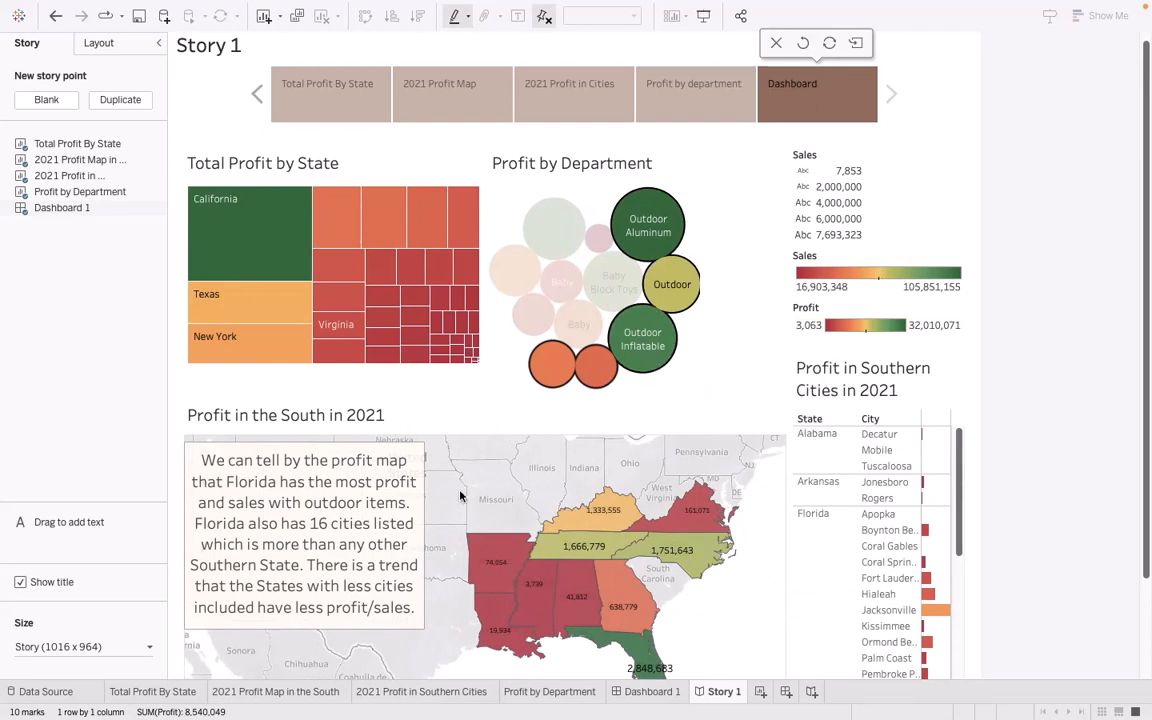
scroll(505, 443, "down", 1)
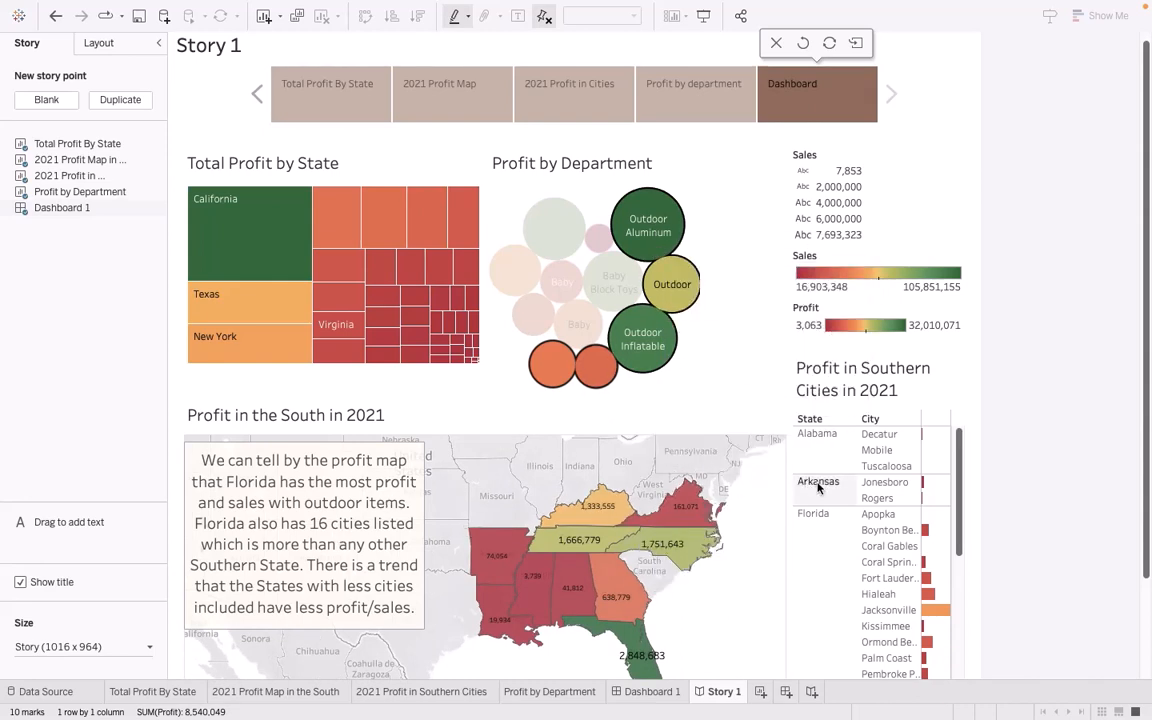
scroll(873, 500, "down", 2)
scroll(873, 500, "down", 1)
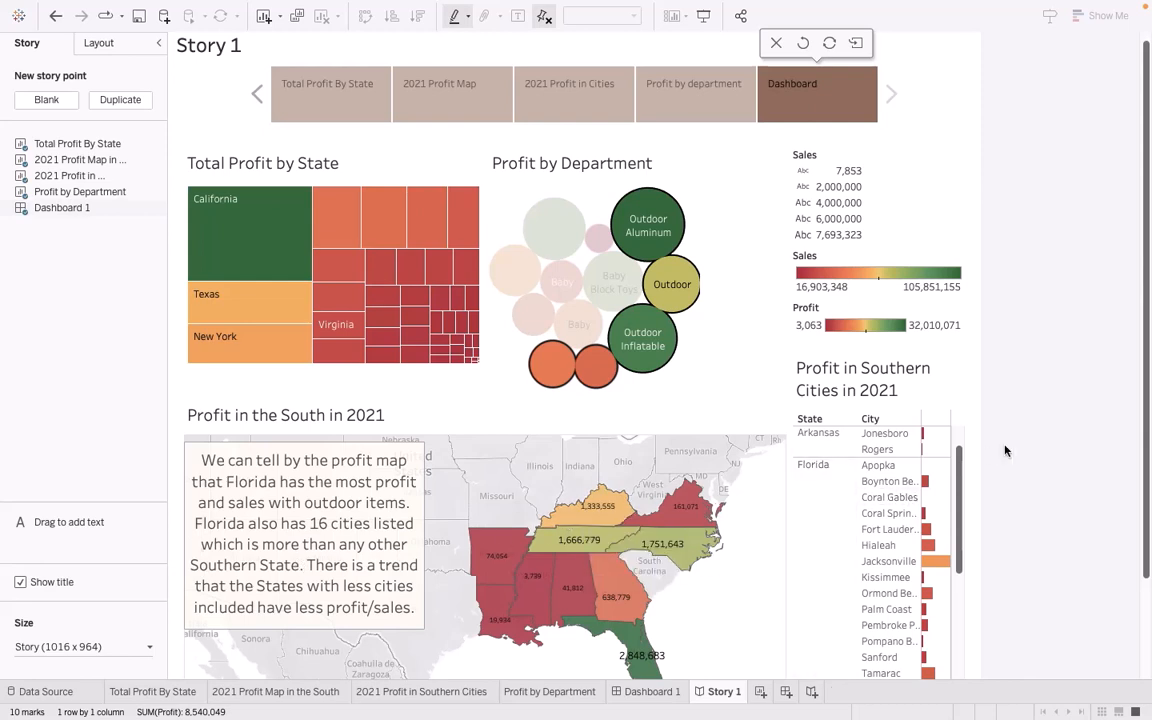
scroll(1005, 451, "down", 1)
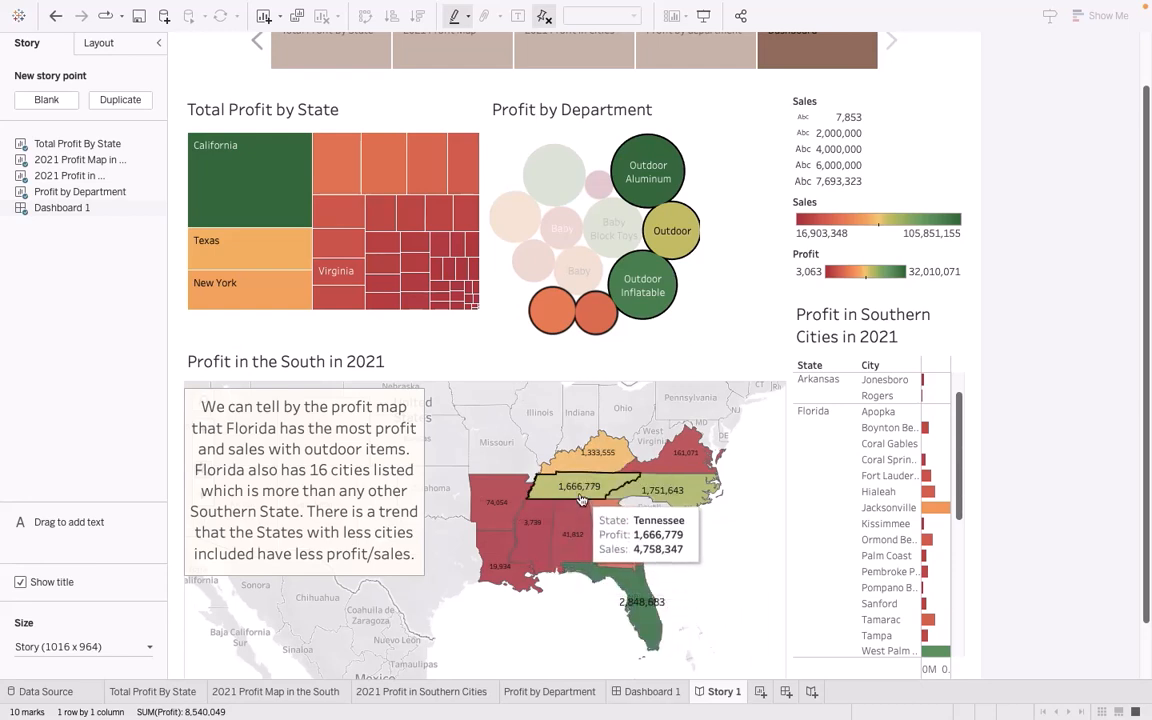
Filter the story's dashboard by Louisiana from the Profit in the South map, view the linked charts, and clear the selection.
left_click(513, 575)
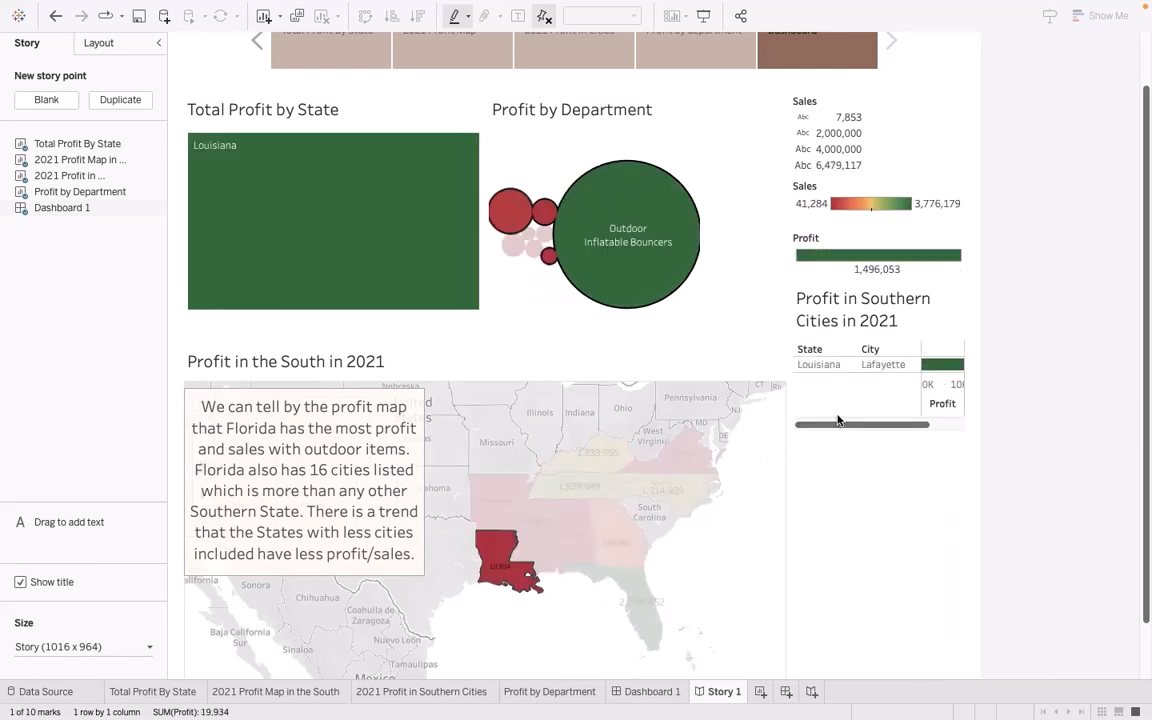
scroll(893, 380, "up", 1)
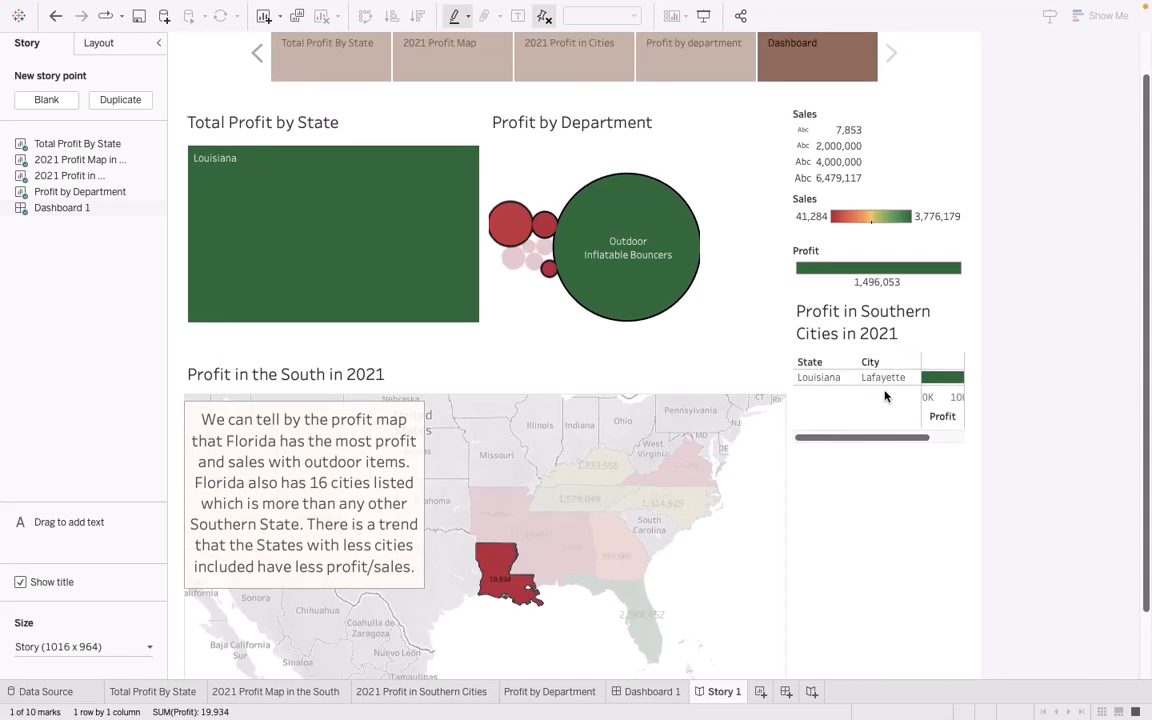
left_click(500, 565)
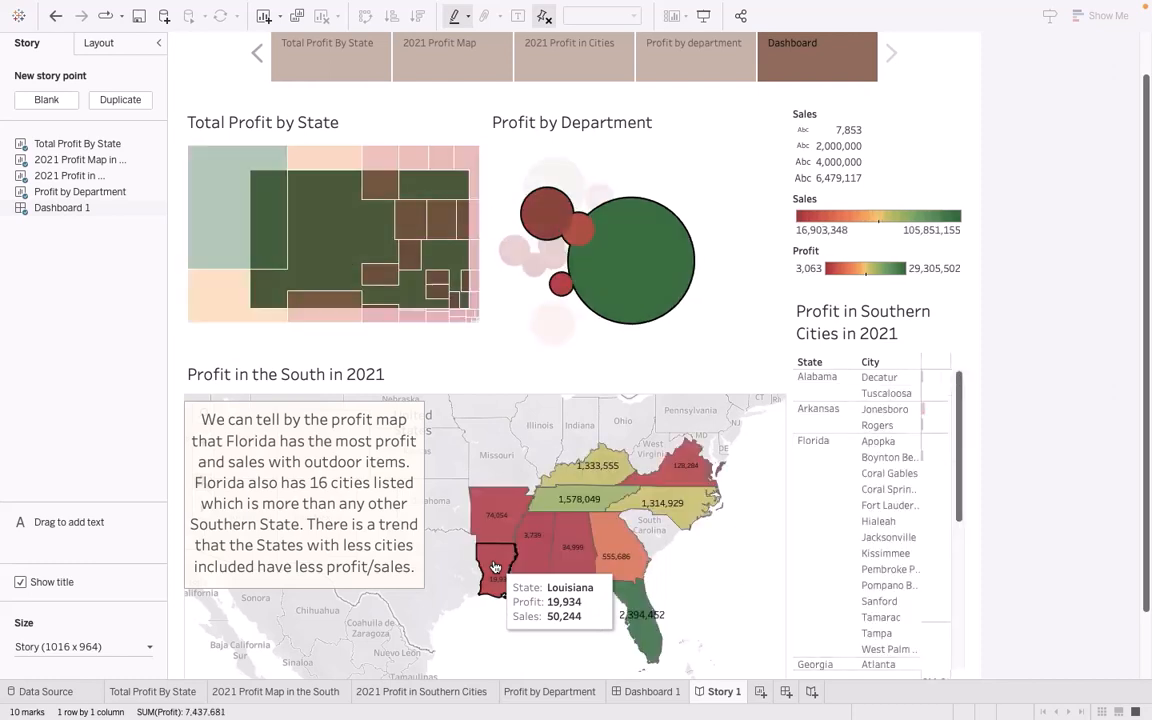